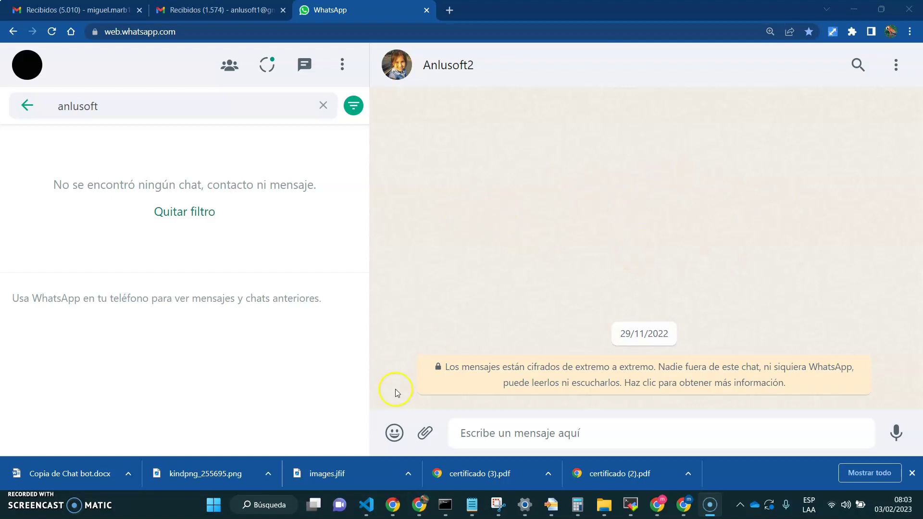
Switch to the ChatGPT no oficial spreadsheet, run "2) Habilitar BOT - Whatsapp" and confirm enabling the bot for the conversation.
{"action": "mouse_move", "coordinate": [396, 514]}
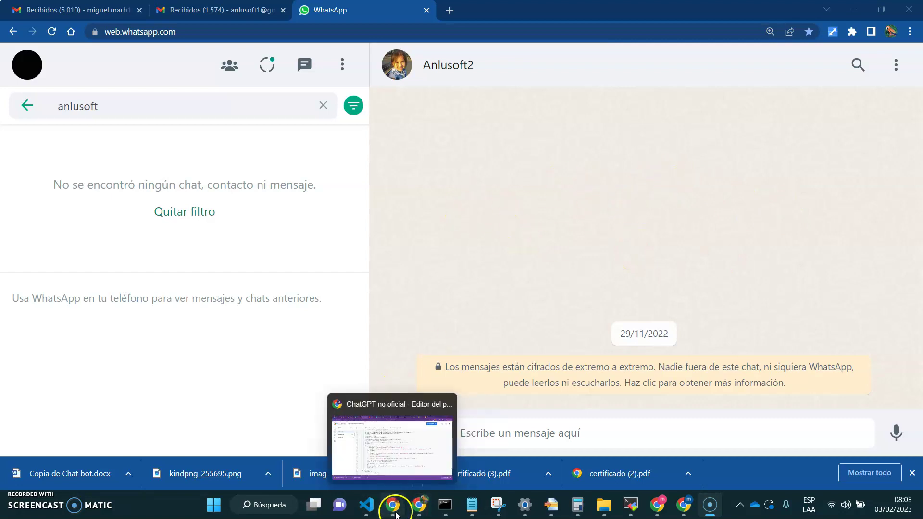
{"action": "left_click", "coordinate": [394, 462]}
{"action": "key", "text": "ctrl+Page_Up"}
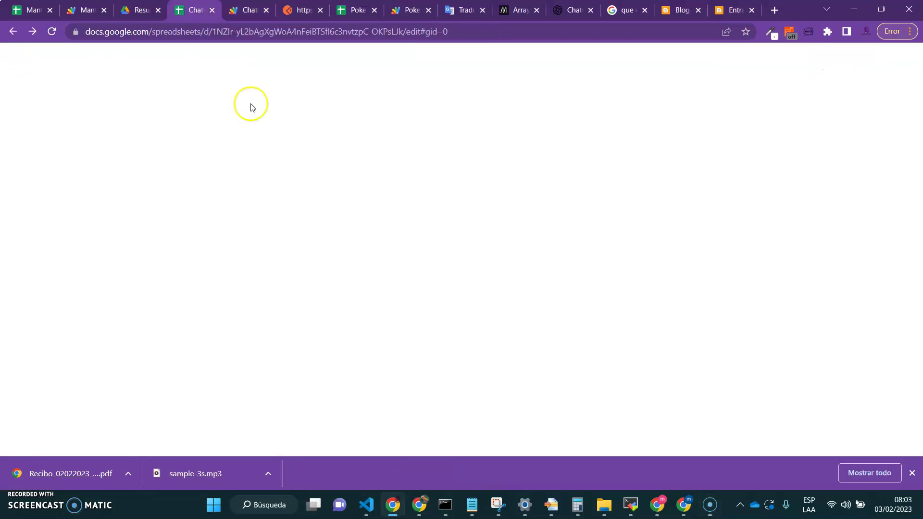
{"action": "left_click", "coordinate": [362, 346]}
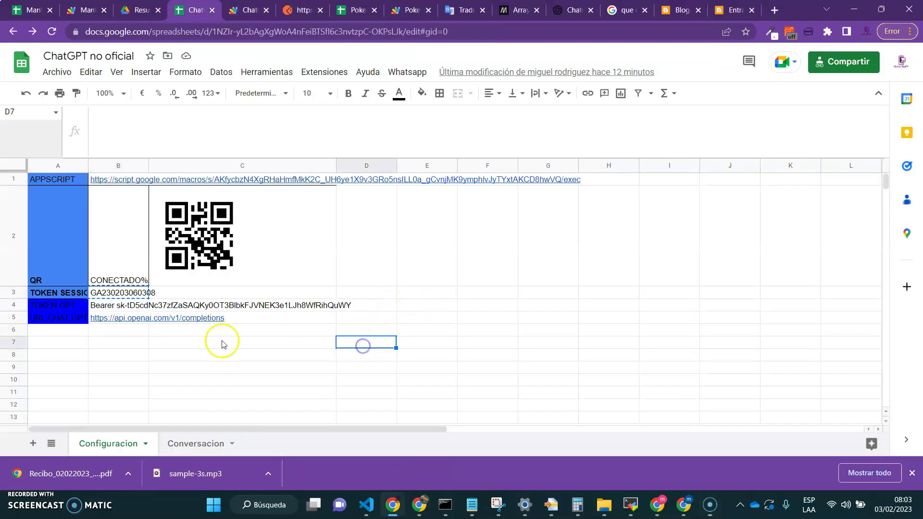
{"action": "left_click", "coordinate": [400, 73]}
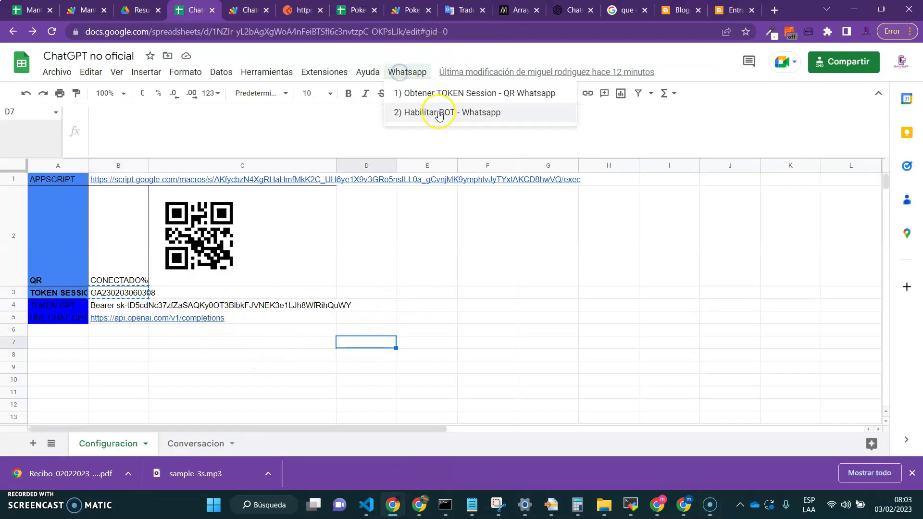
{"action": "left_click", "coordinate": [413, 112]}
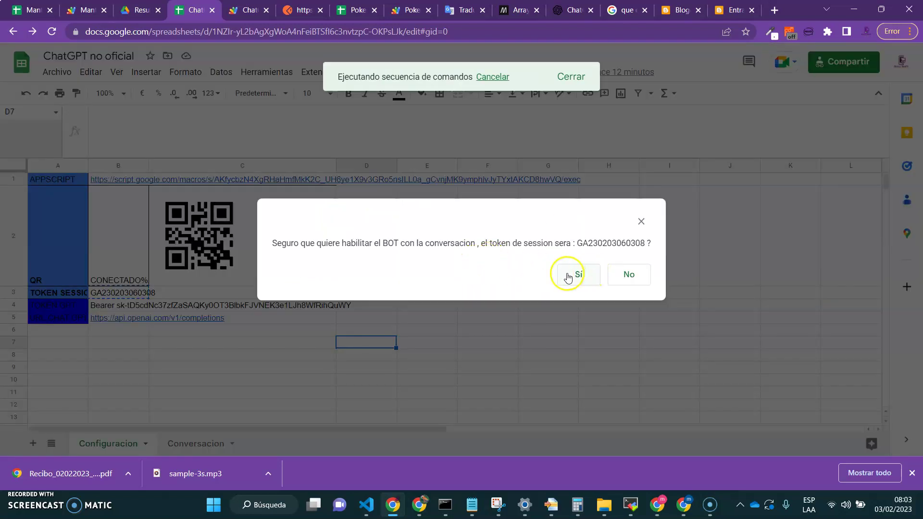
{"action": "left_click", "coordinate": [568, 278]}
{"action": "left_click", "coordinate": [162, 385]}
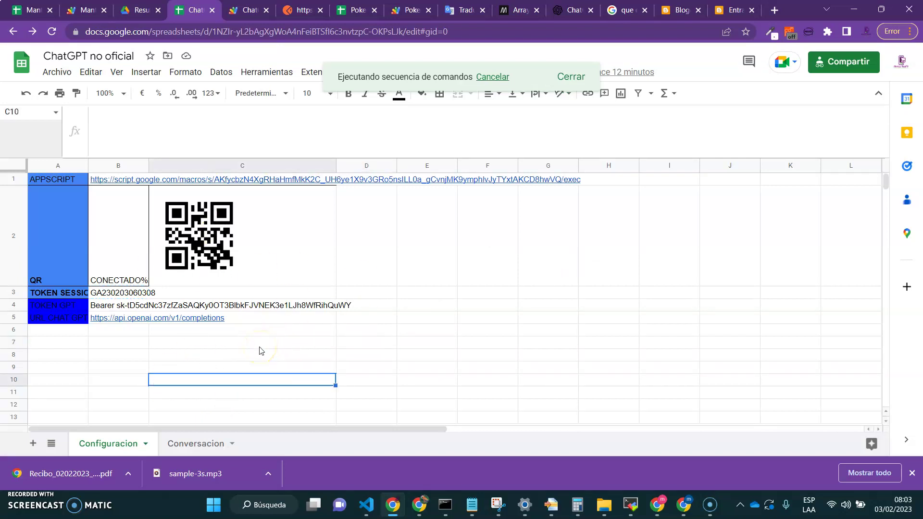
Review the Conversacion sheet's events and Start output message, and look briefly at the linked Apps Script code.
{"action": "left_click", "coordinate": [208, 443]}
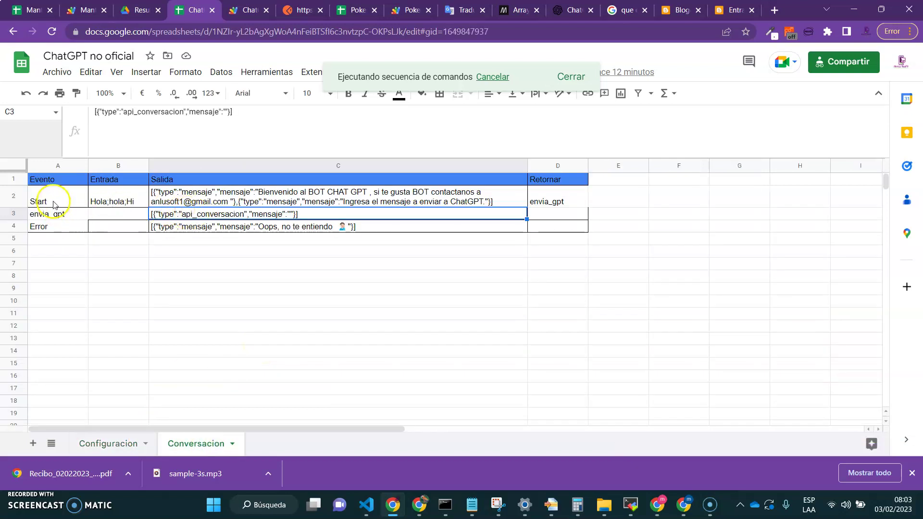
{"action": "left_click", "coordinate": [192, 198]}
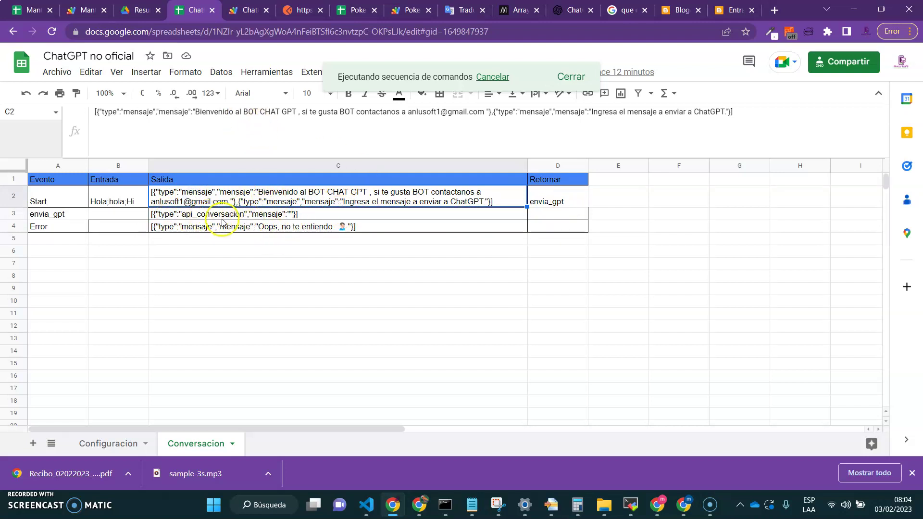
{"action": "left_click", "coordinate": [250, 10]}
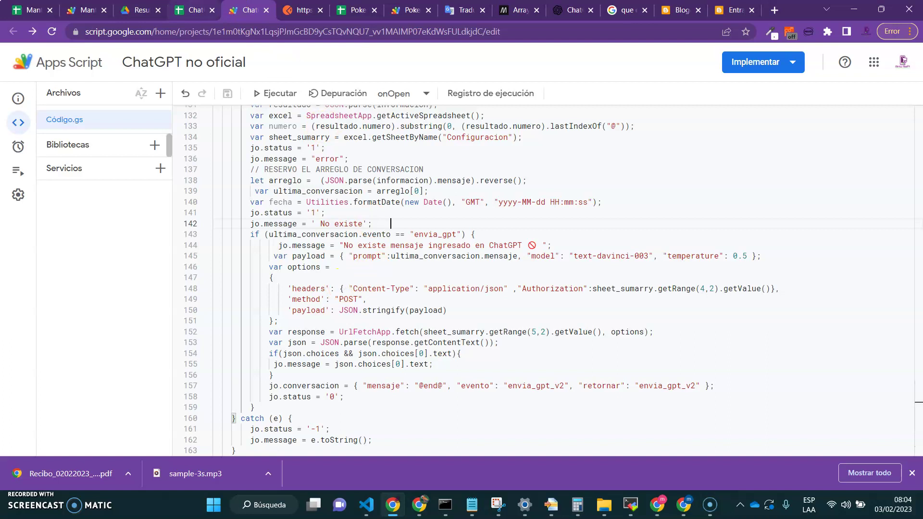
{"action": "left_click", "coordinate": [194, 10]}
{"action": "left_click", "coordinate": [241, 302]}
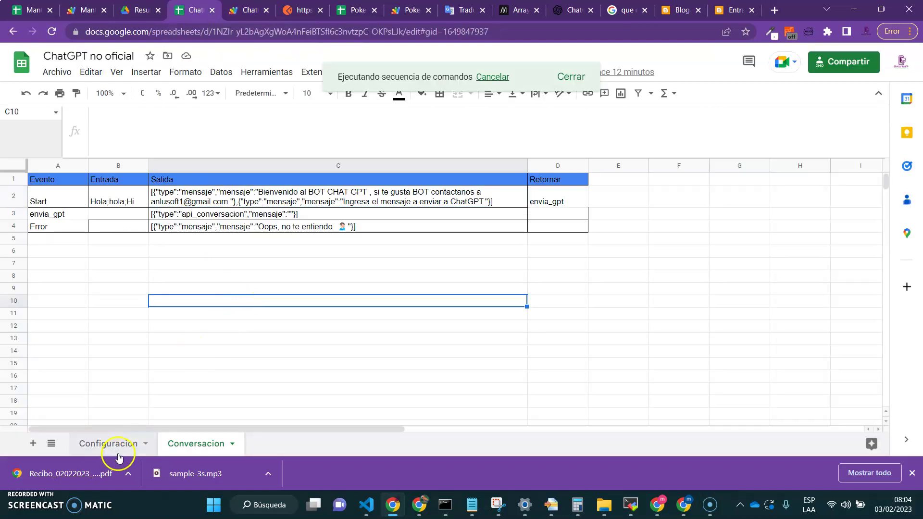
Examine the Apps Script URL, QR and session token entries on the Configuracion sheet.
{"action": "left_click", "coordinate": [119, 457]}
{"action": "left_click", "coordinate": [54, 179]}
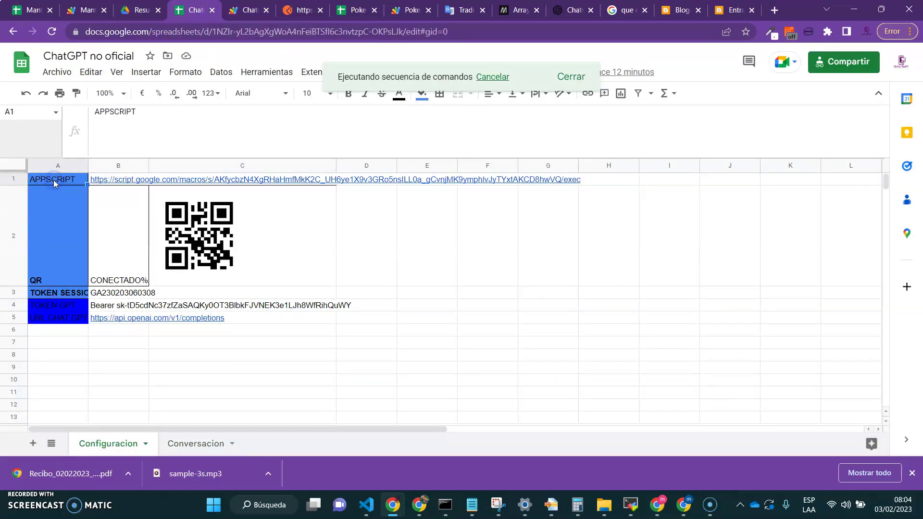
{"action": "key", "text": "Down"}
{"action": "key", "text": "Right"}
{"action": "key", "text": "Right"}
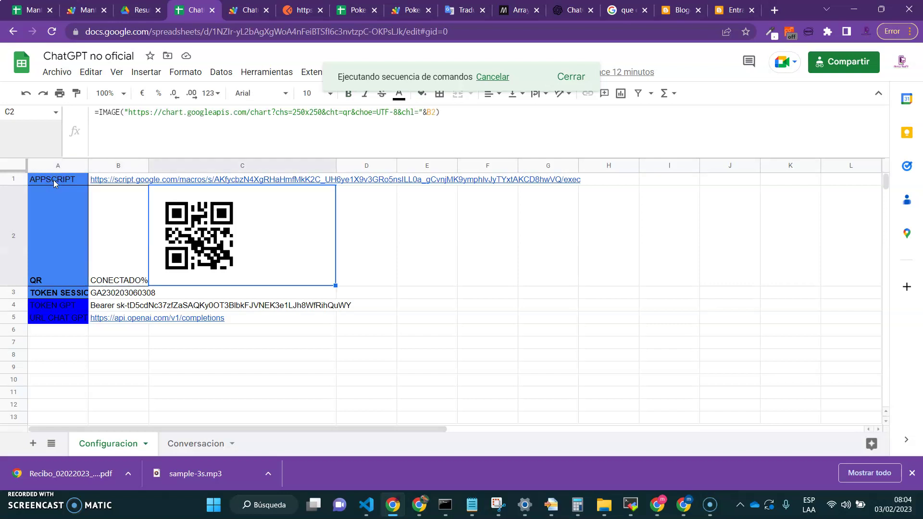
{"action": "key", "text": "Down"}
{"action": "key", "text": "Left"}
{"action": "key", "text": "Left"}
{"action": "key", "text": "Right"}
Examine the GPT token and ChatGPT URL entries on the Configuracion sheet.
{"action": "key", "text": "Down"}
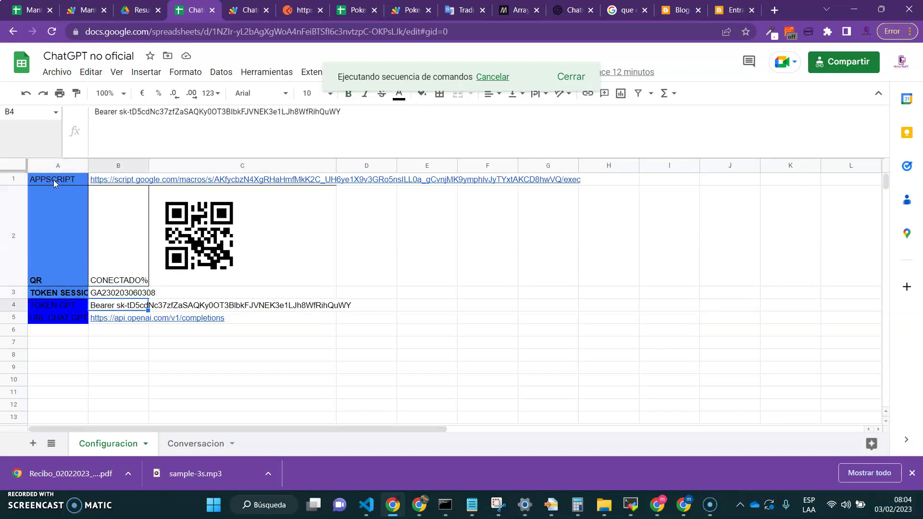
{"action": "key", "text": "Left"}
{"action": "key", "text": "Right"}
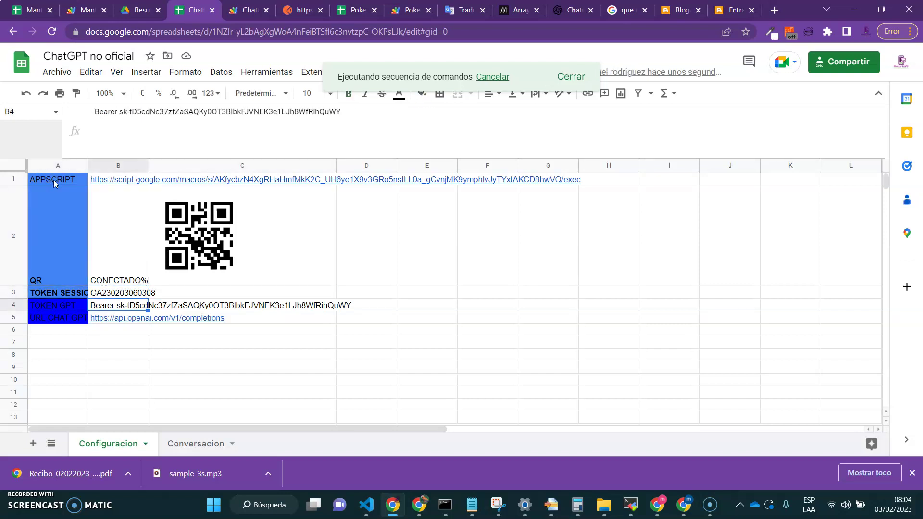
{"action": "key", "text": "Left"}
{"action": "left_click", "coordinate": [515, 274]}
{"action": "left_click", "coordinate": [68, 303]}
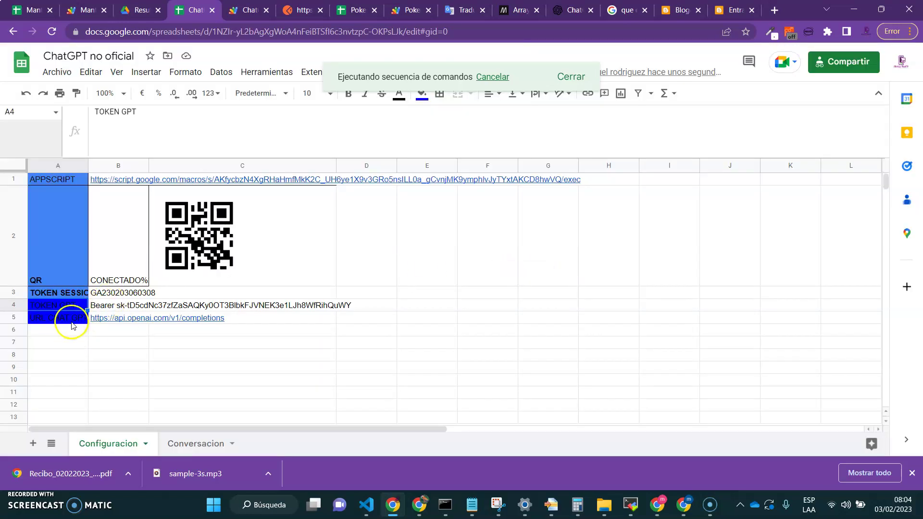
{"action": "left_click", "coordinate": [56, 320]}
{"action": "key", "text": "Right"}
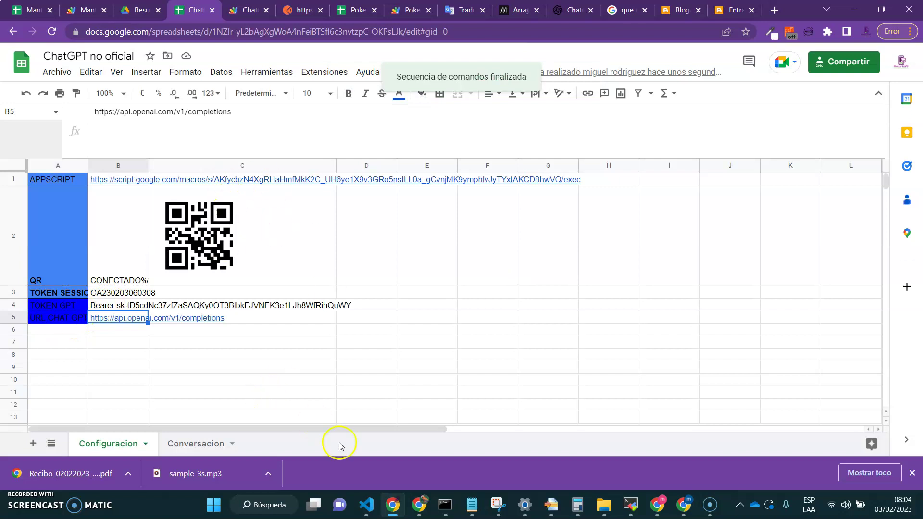
Switch to the WhatsApp Web window and send "hola" in the Anlusoft2 chat.
{"action": "left_click", "coordinate": [414, 513]}
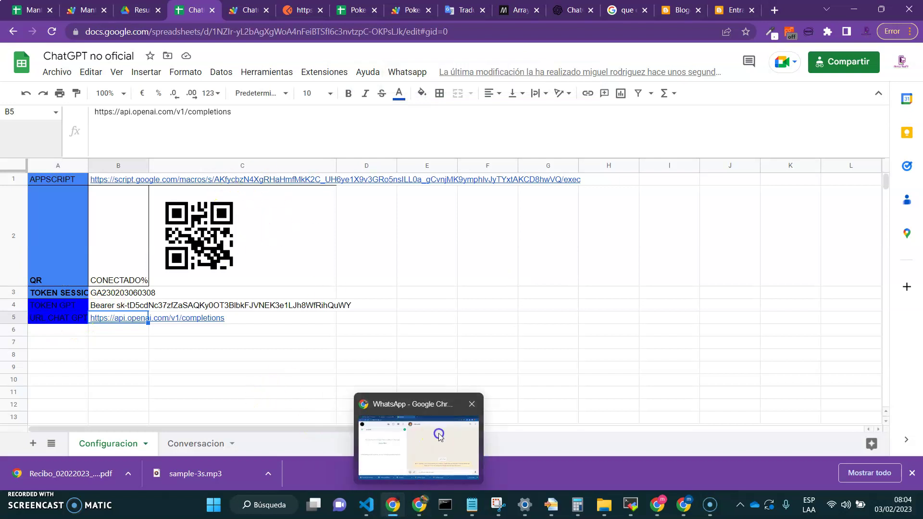
{"action": "left_click", "coordinate": [910, 31]}
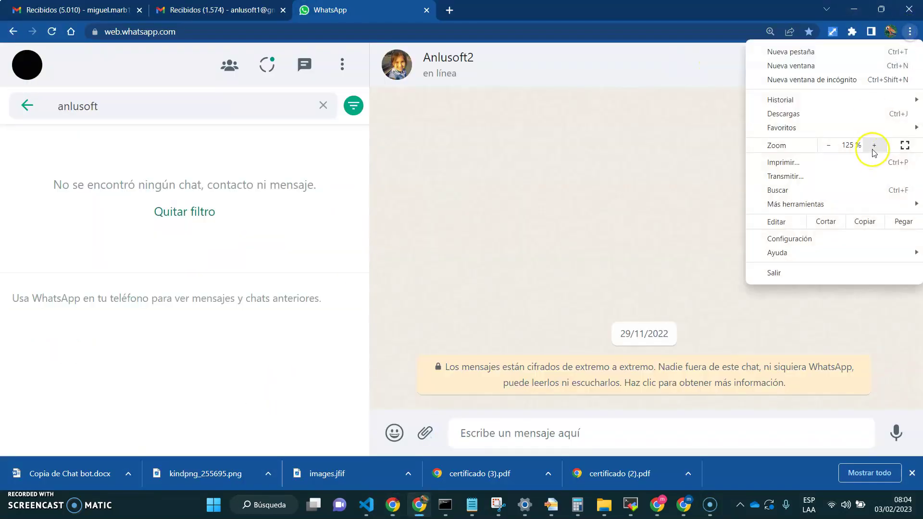
{"action": "left_click", "coordinate": [874, 145]}
{"action": "left_click", "coordinate": [858, 360]}
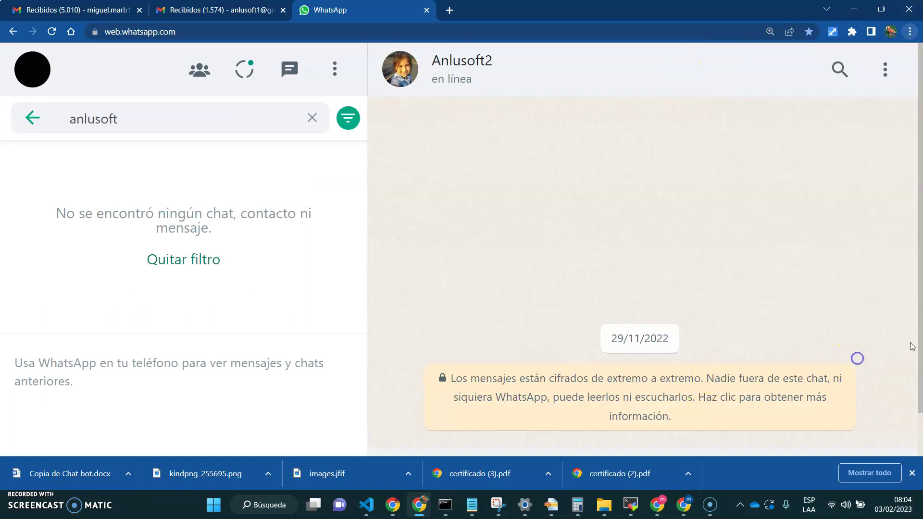
{"action": "left_click", "coordinate": [910, 32]}
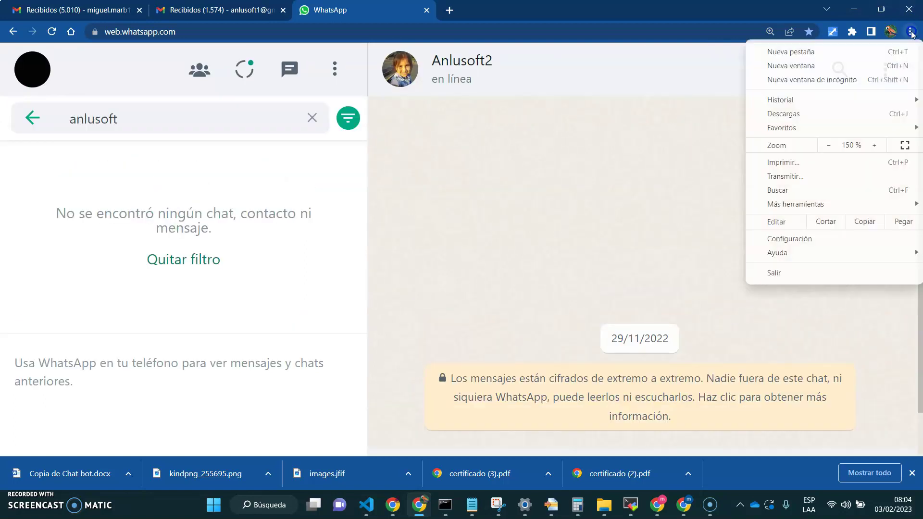
{"action": "left_click", "coordinate": [828, 146]}
{"action": "left_click", "coordinate": [600, 439]}
{"action": "type", "text": "hola"}
{"action": "key", "text": "Return"}
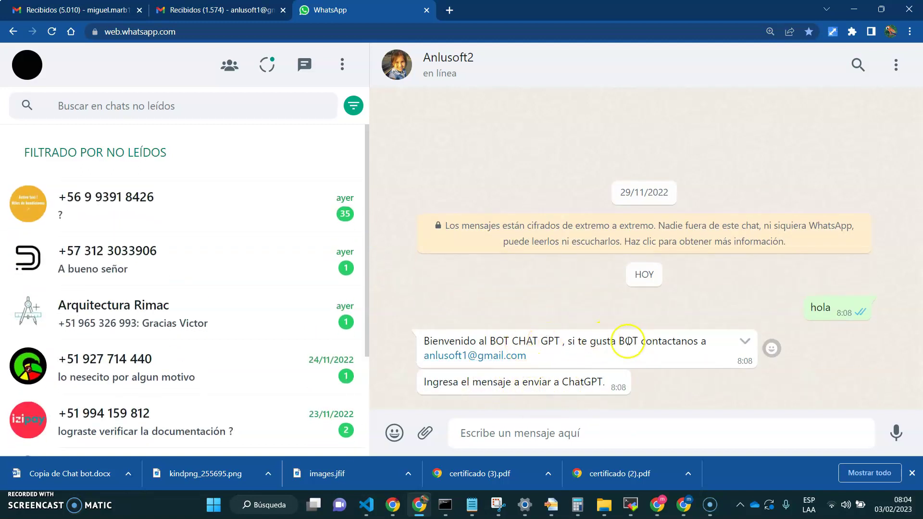
Answer the bot's prompt for a ChatGPT message by sending "capital de españa".
{"action": "left_click_drag", "start_coordinate": [461, 383], "coordinate": [592, 381]}
{"action": "left_click", "coordinate": [519, 423]}
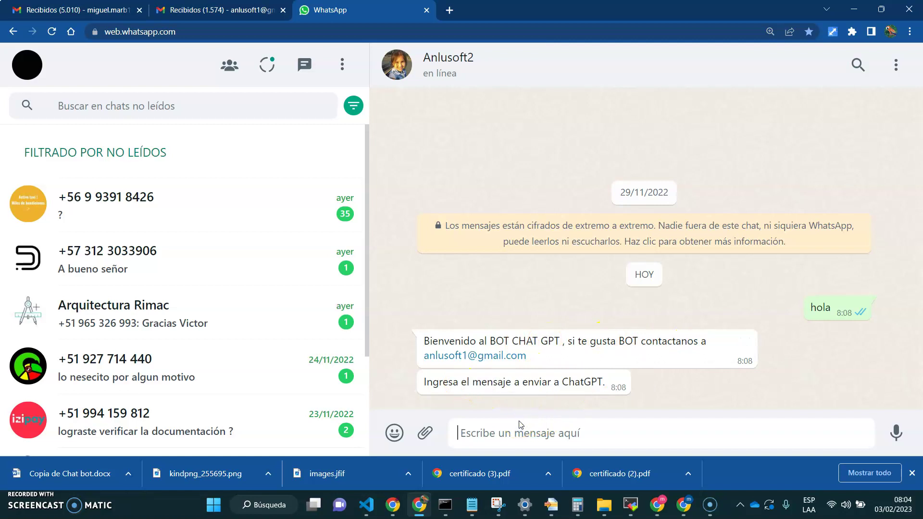
{"action": "type", "text": "capital de españa"}
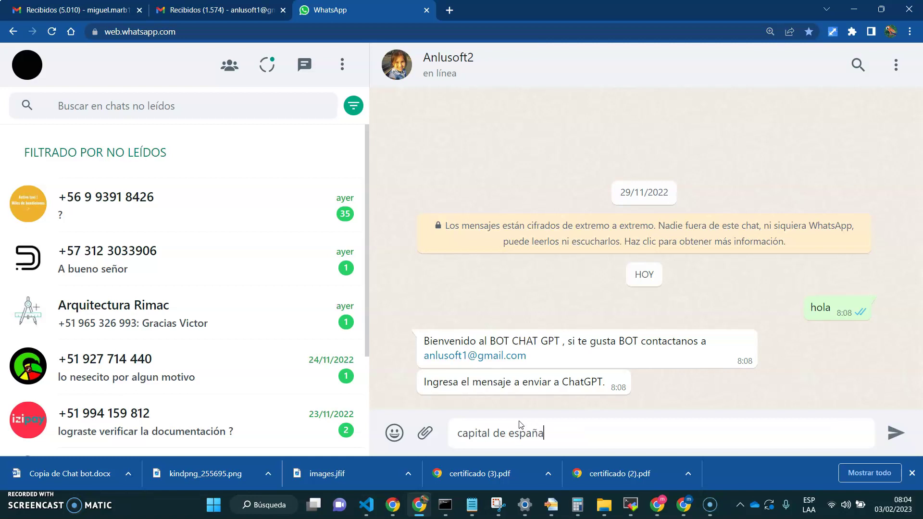
{"action": "key", "text": "Return"}
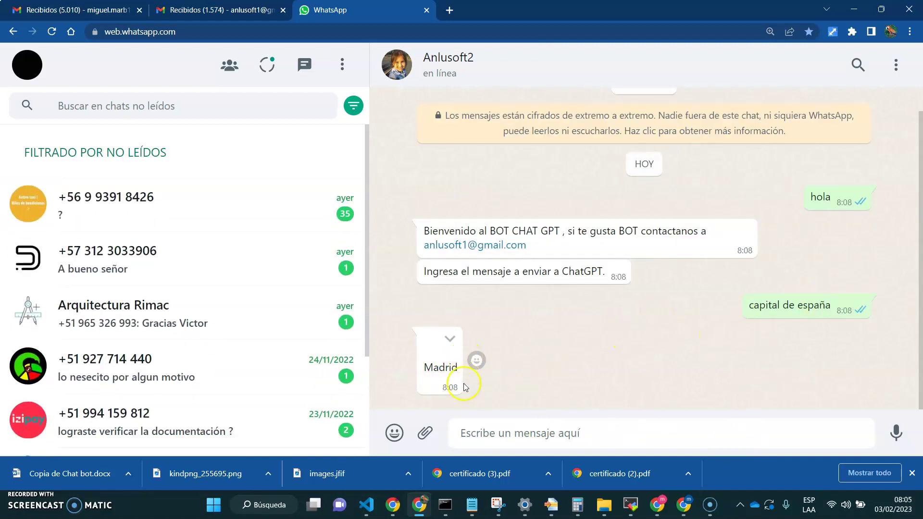
Restart the bot conversation with "hola" and send it the question "moneda de argentina".
{"action": "type", "text": "hola"}
{"action": "key", "text": "Return"}
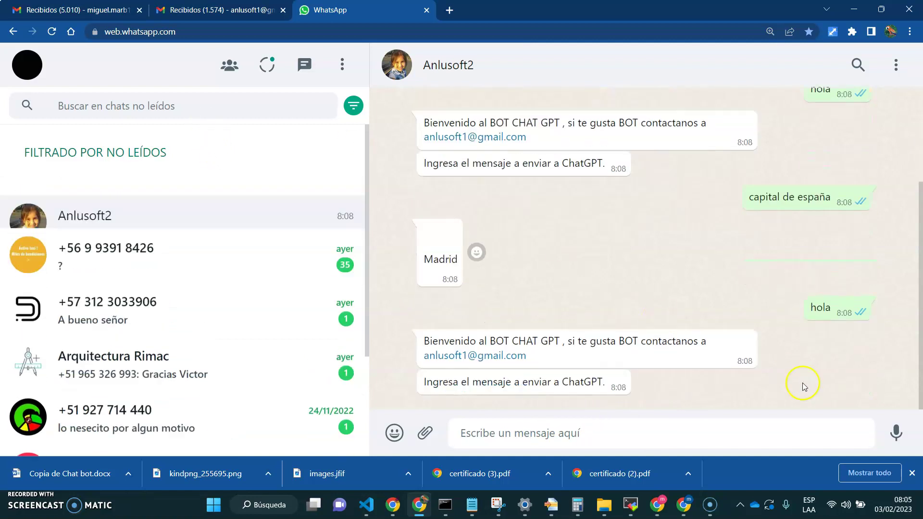
{"action": "left_click", "coordinate": [588, 427]}
{"action": "type", "text": "c"}
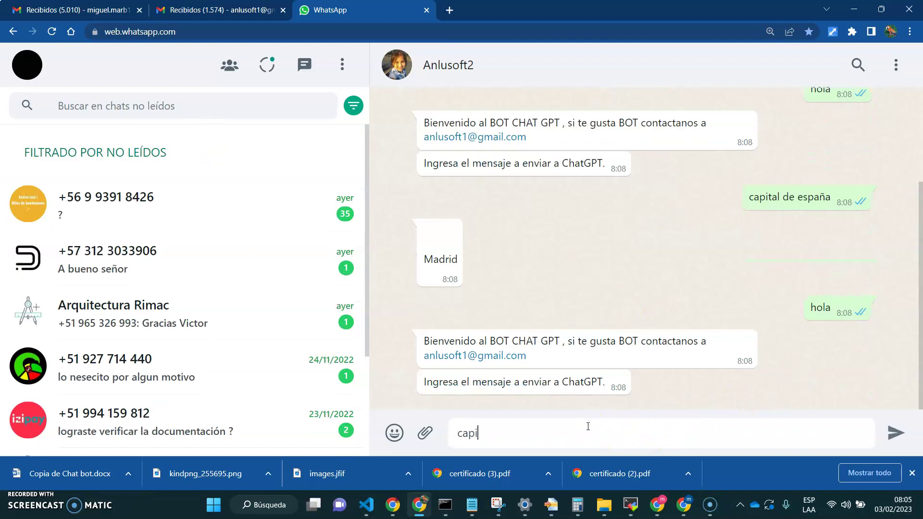
{"action": "key", "text": "BackSpace"}
{"action": "type", "text": "moneda de argentina"}
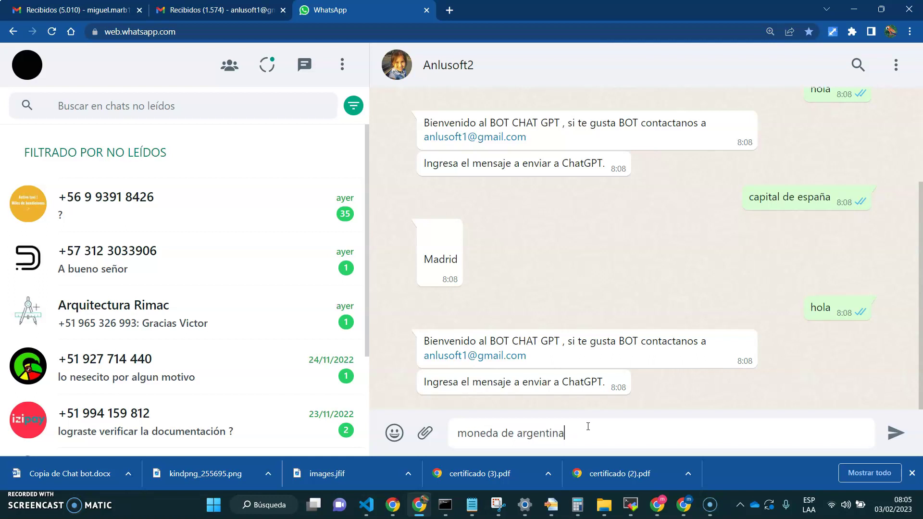
{"action": "key", "text": "Return"}
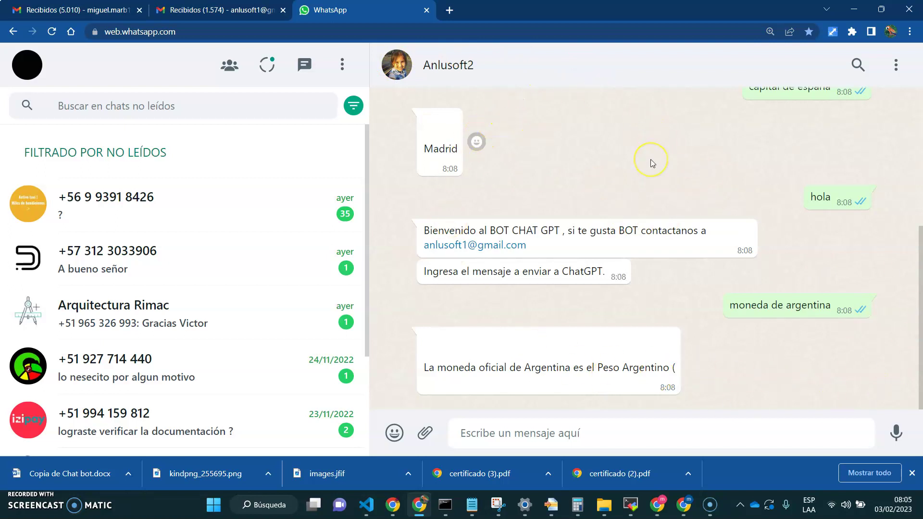
Switch to the ANLU SOFT TECNOLOGIA blog post on the WhatsApp ChatGPT bot and view its implementation video and template link.
{"action": "mouse_move", "coordinate": [414, 506]}
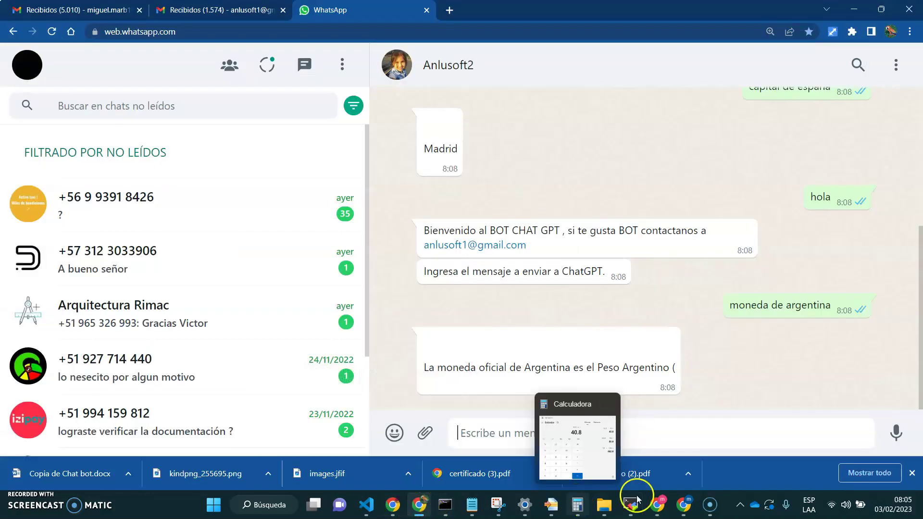
{"action": "mouse_move", "coordinate": [684, 504]}
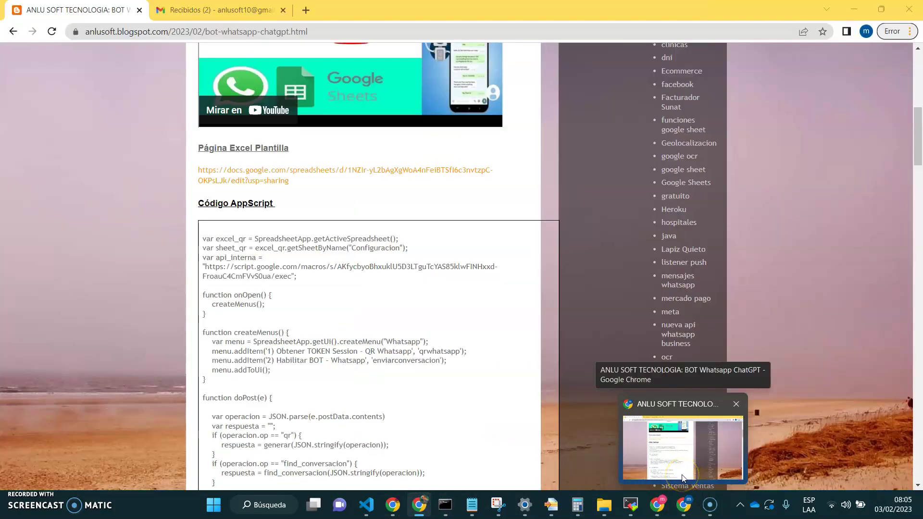
{"action": "left_click", "coordinate": [683, 477]}
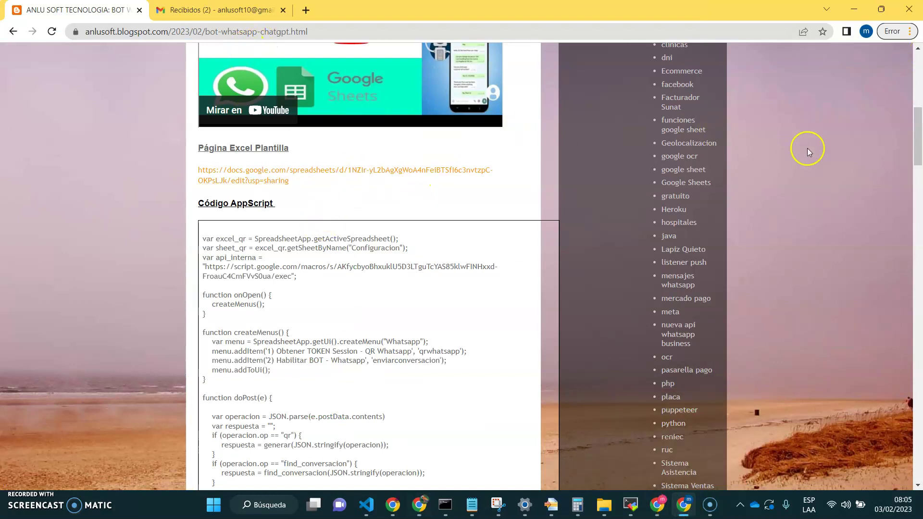
{"action": "left_click_drag", "start_coordinate": [919, 139], "coordinate": [920, 121]}
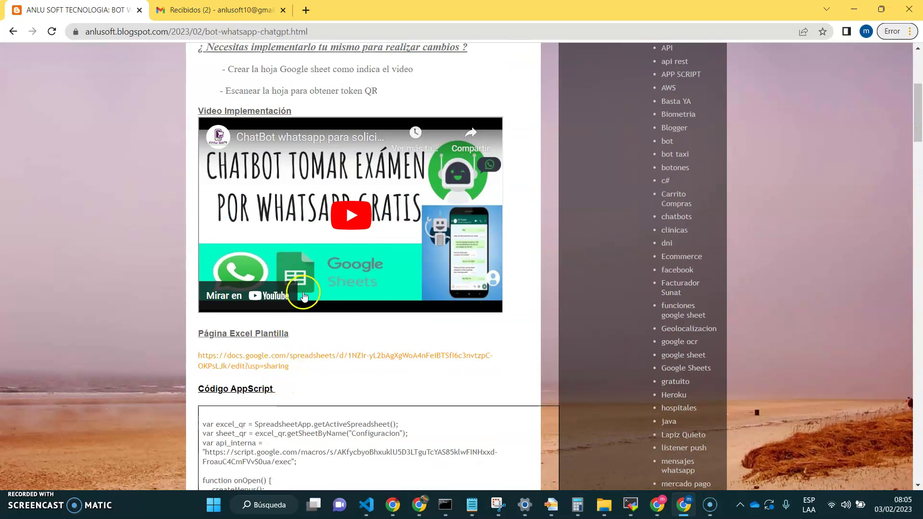
Search Google for "openia" in a new browser tab and open the system's network quick settings.
{"action": "left_click", "coordinate": [303, 9]}
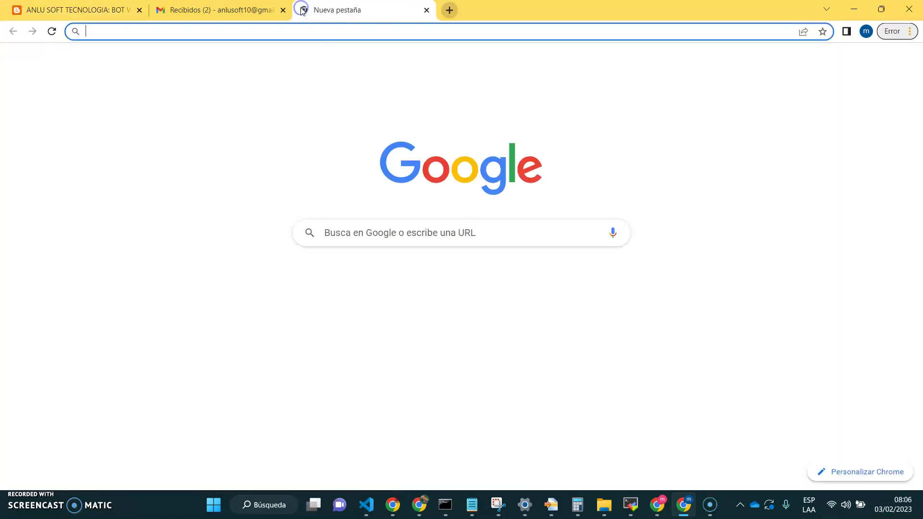
{"action": "type", "text": "openia"}
{"action": "key", "text": "Return"}
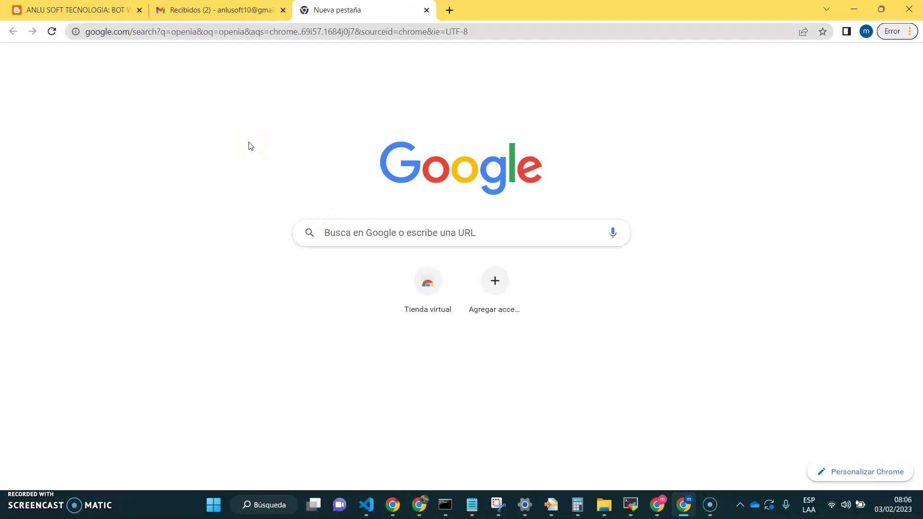
{"action": "left_click", "coordinate": [831, 507]}
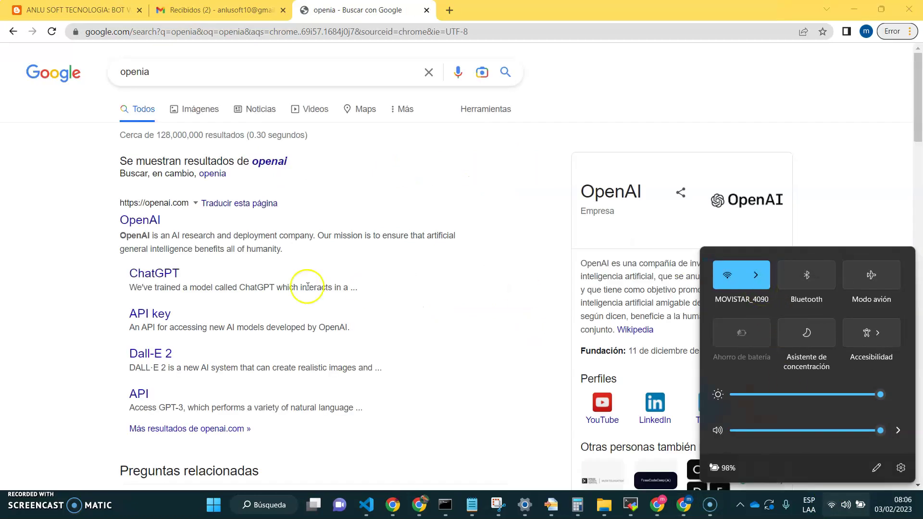
Open the OpenAI website from the search results, go to its API page and request the login page.
{"action": "left_click", "coordinate": [140, 220]}
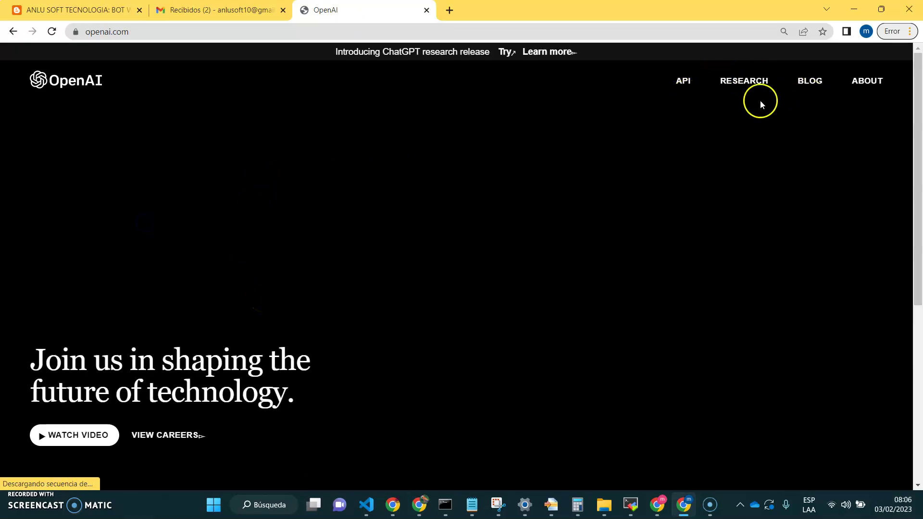
{"action": "left_click", "coordinate": [687, 86]}
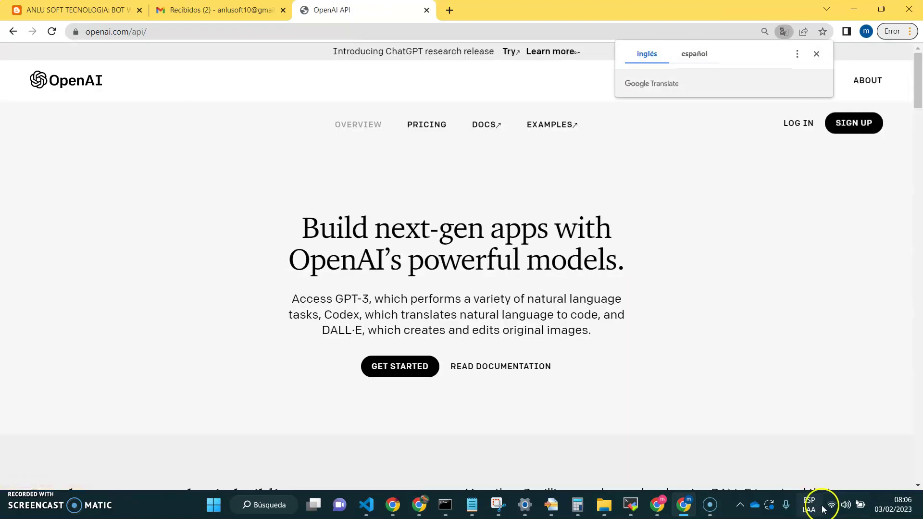
{"action": "left_click", "coordinate": [817, 54]}
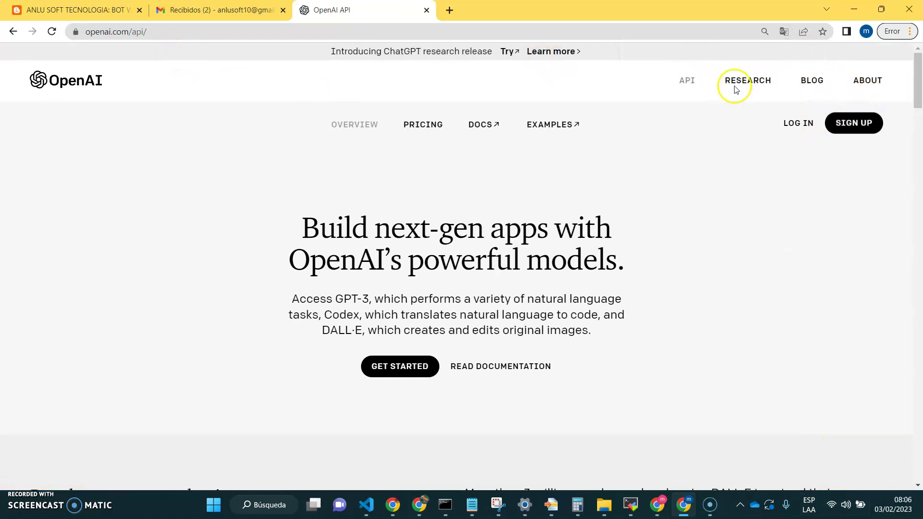
{"action": "left_click", "coordinate": [796, 125]}
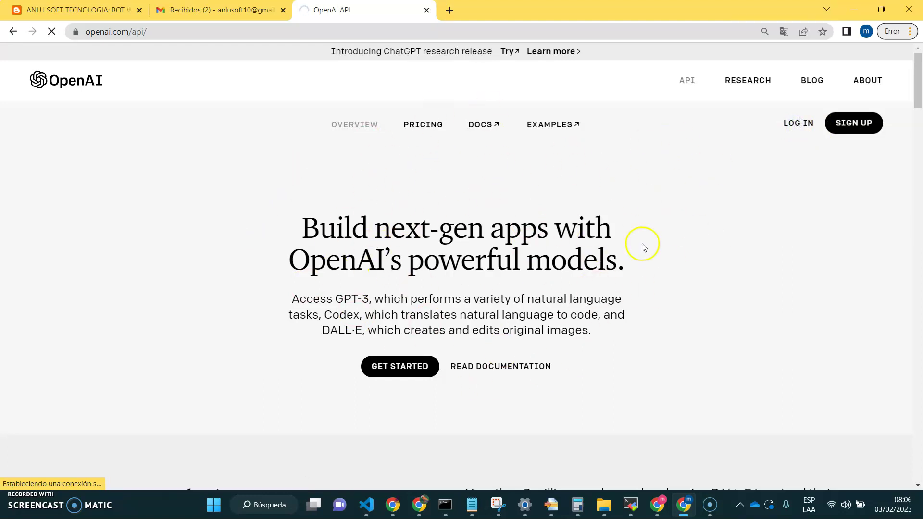
Connect the computer to the TP-Link_0A94 Wi-Fi network and dismiss the network list.
{"action": "left_click", "coordinate": [832, 509]}
{"action": "left_click", "coordinate": [764, 286]}
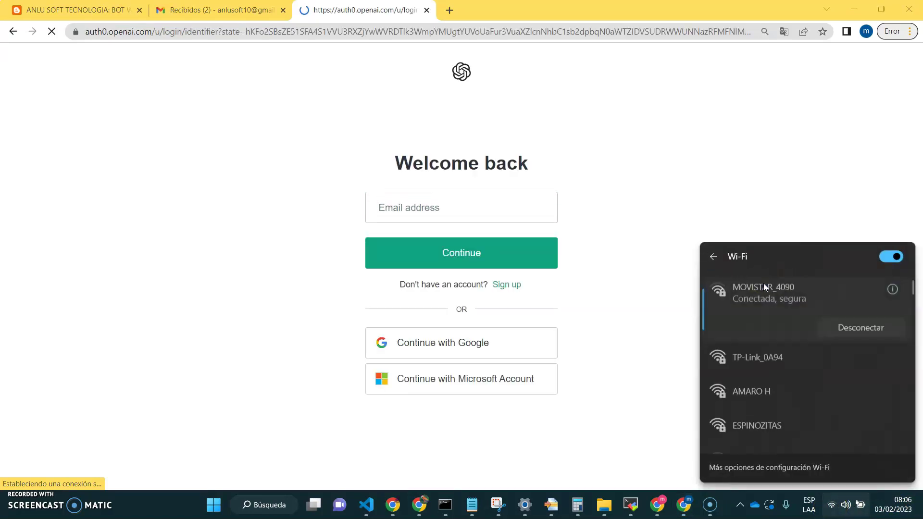
{"action": "left_click", "coordinate": [777, 361]}
{"action": "left_click", "coordinate": [842, 382]}
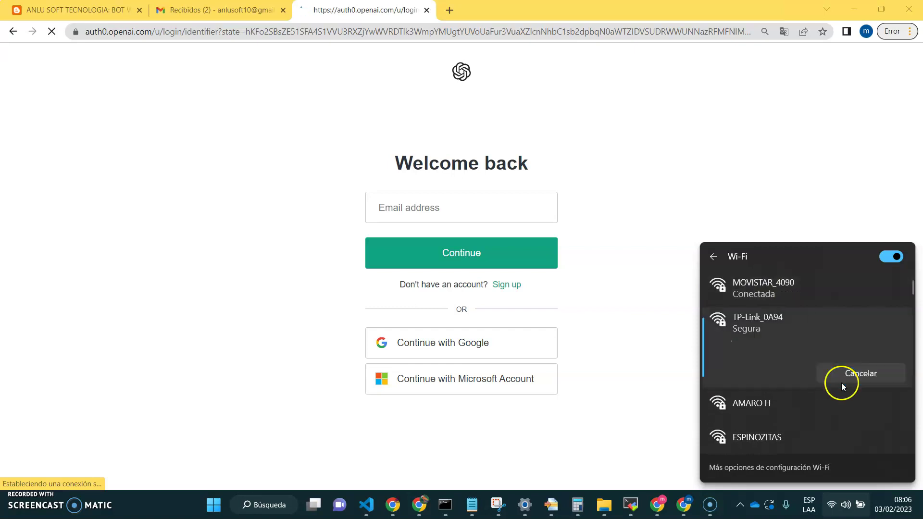
{"action": "left_click", "coordinate": [639, 345]}
Log in to OpenAI with Google, choosing the account already signed in.
{"action": "left_click", "coordinate": [417, 342]}
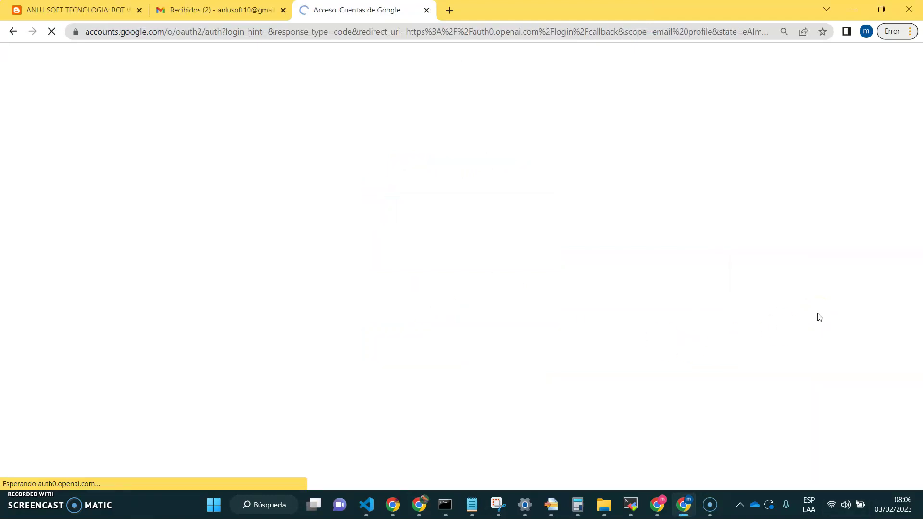
{"action": "left_click", "coordinate": [492, 250]}
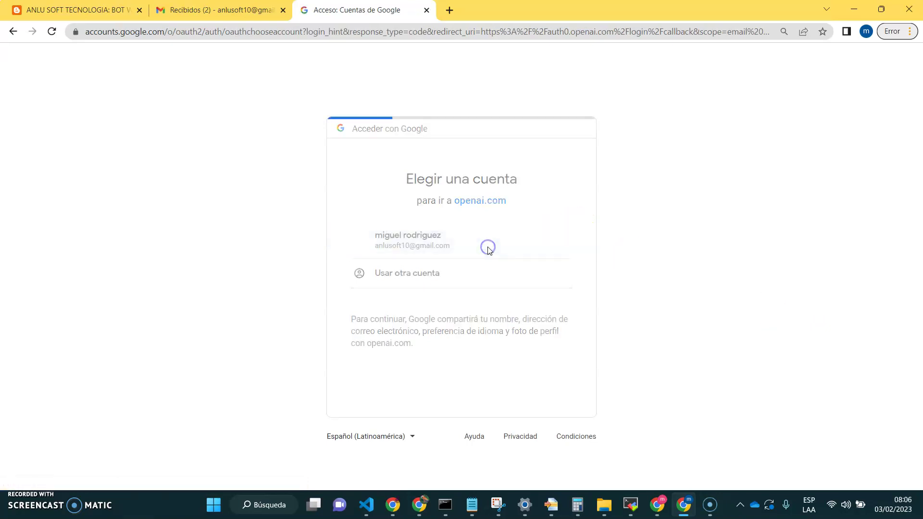
{"action": "left_click", "coordinate": [715, 263]}
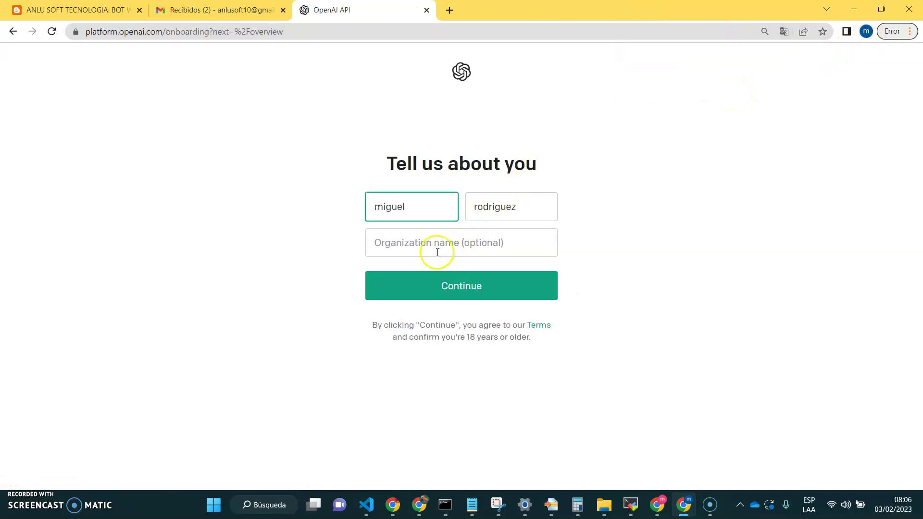
Complete the OpenAI onboarding by accepting the prefilled name, requesting a code for the phone number, entering the verification code and answering the remaining prompt.
{"action": "left_click", "coordinate": [420, 283]}
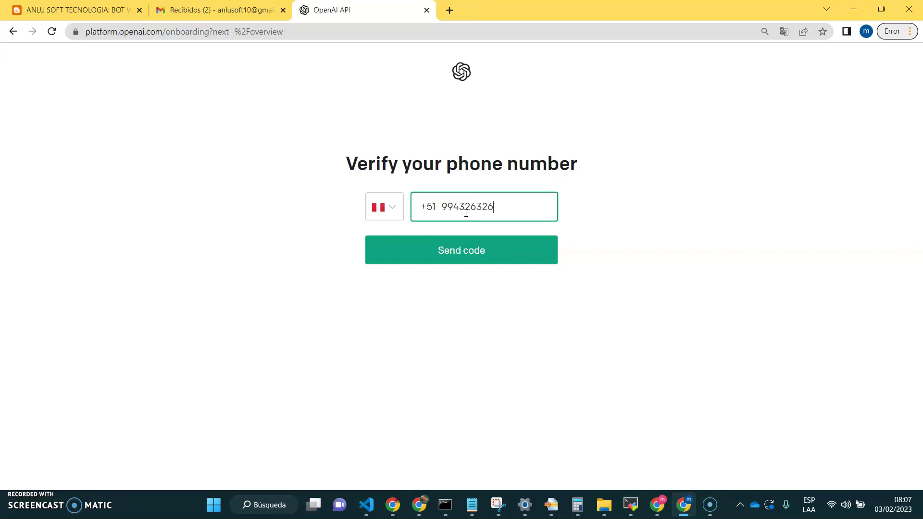
{"action": "left_click", "coordinate": [453, 254]}
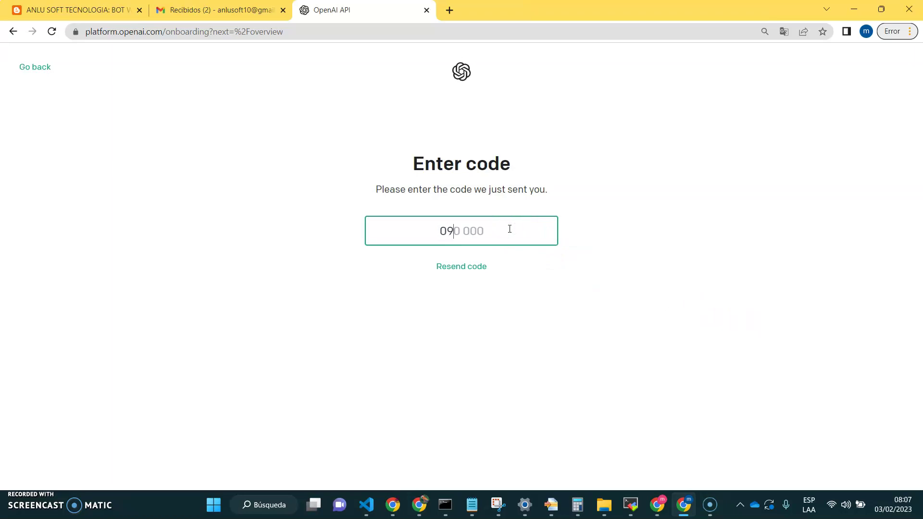
{"action": "type", "text": "1"}
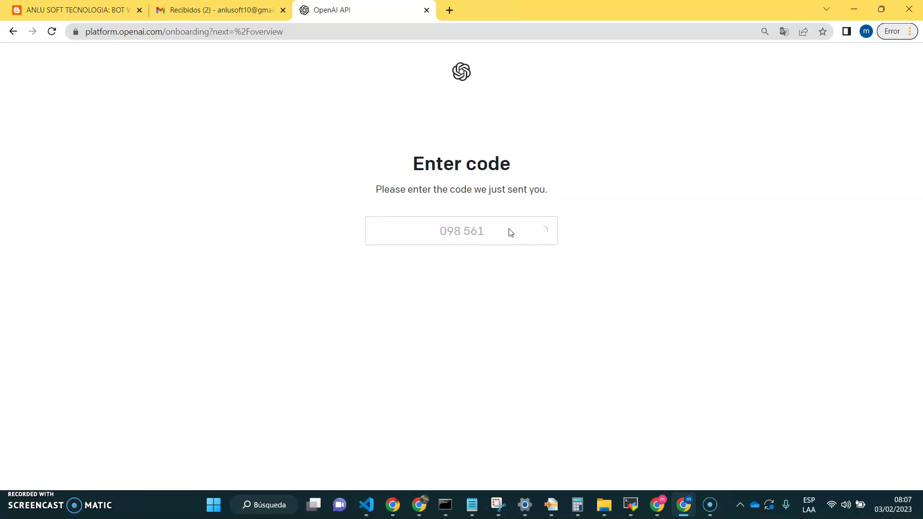
{"action": "left_click", "coordinate": [435, 207]}
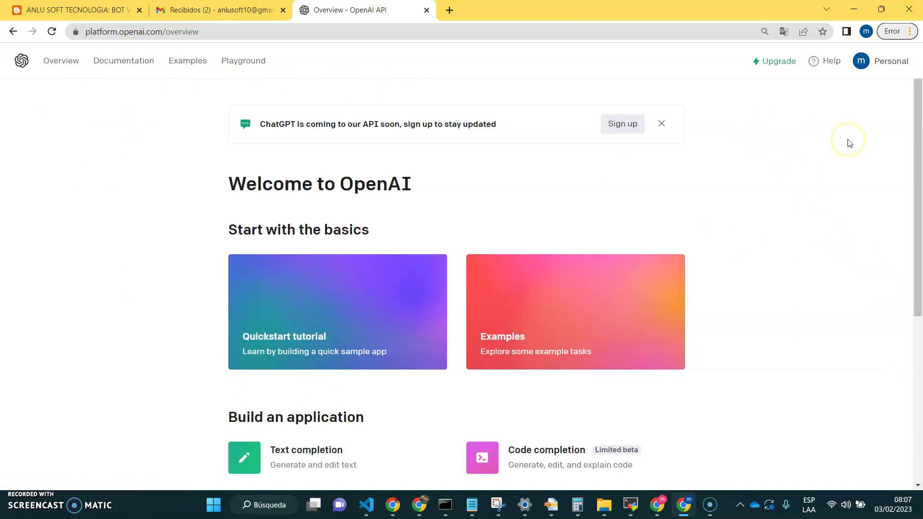
Submit the prompt "capital de francia" in the OpenAI Playground and look through the model parameters.
{"action": "left_click", "coordinate": [243, 62]}
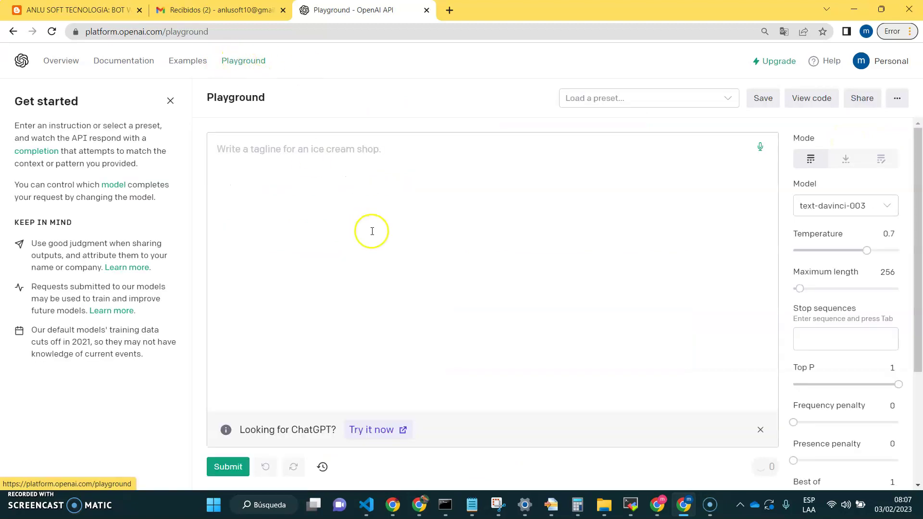
{"action": "left_click", "coordinate": [265, 176]}
{"action": "type", "text": "capital de francia"}
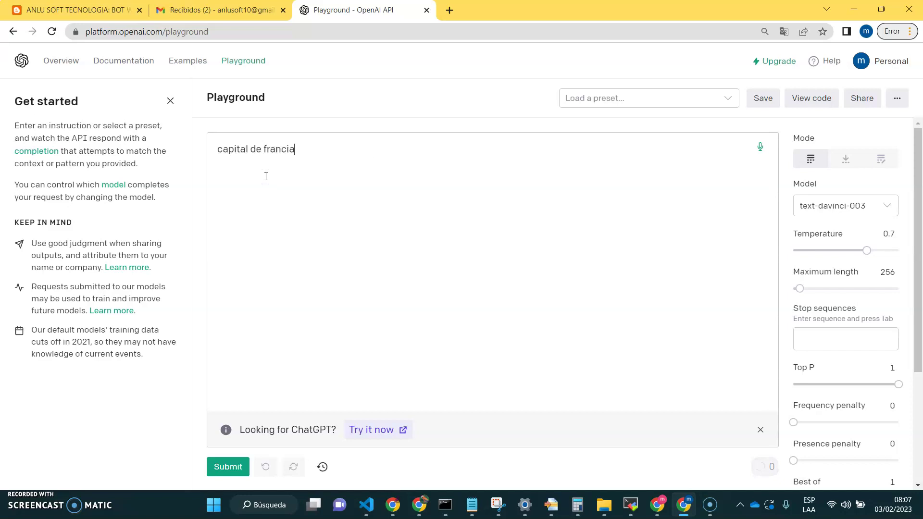
{"action": "left_click", "coordinate": [216, 470]}
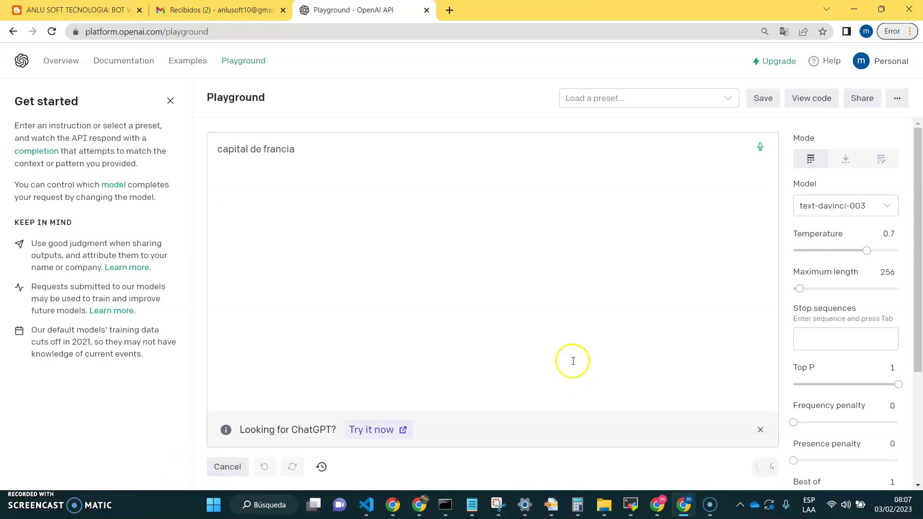
{"action": "left_click_drag", "start_coordinate": [919, 260], "coordinate": [920, 358]}
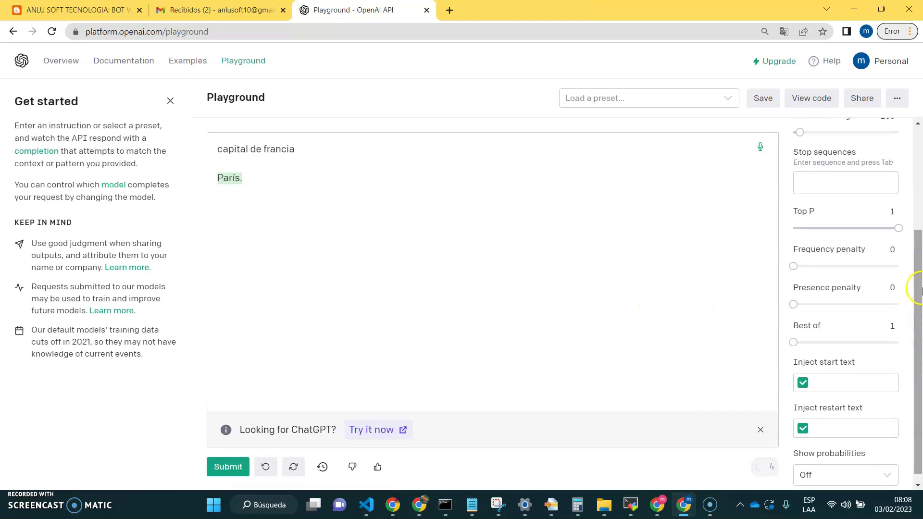
{"action": "left_click_drag", "start_coordinate": [920, 288], "coordinate": [920, 185]}
{"action": "left_click", "coordinate": [319, 216]}
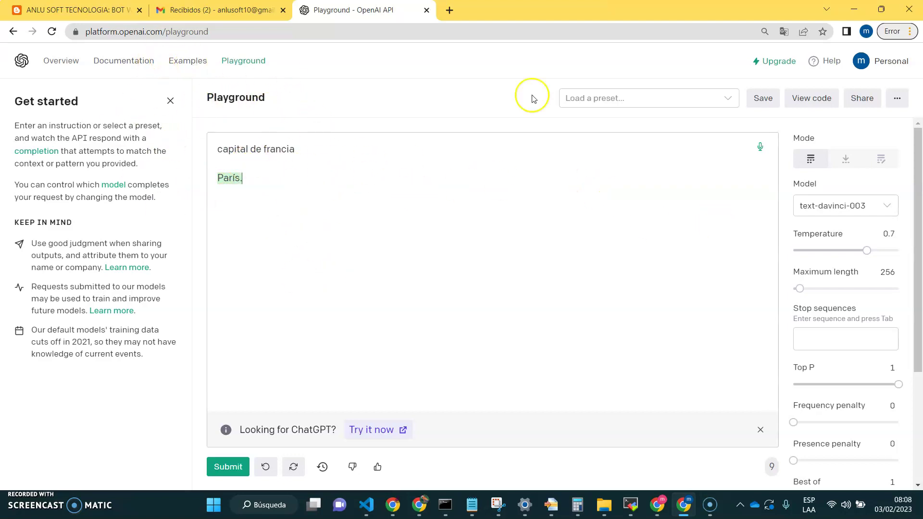
Create a new secret key on the account's API keys page, copy it and close the key dialog.
{"action": "left_click", "coordinate": [893, 67]}
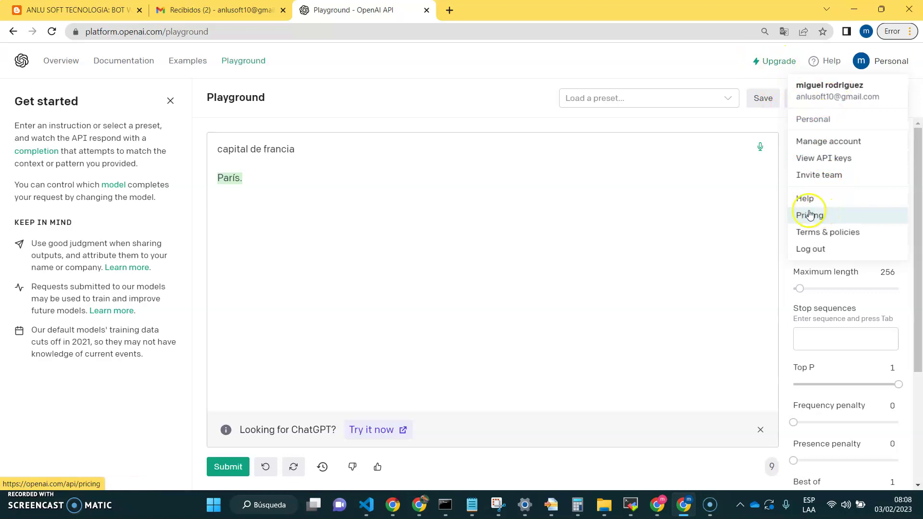
{"action": "left_click", "coordinate": [816, 158]}
{"action": "left_click", "coordinate": [509, 112]}
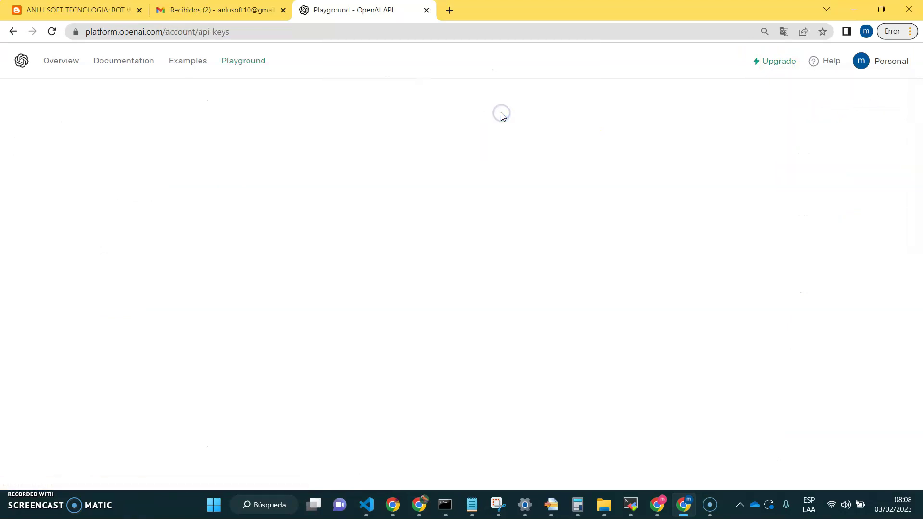
{"action": "left_click", "coordinate": [291, 264]}
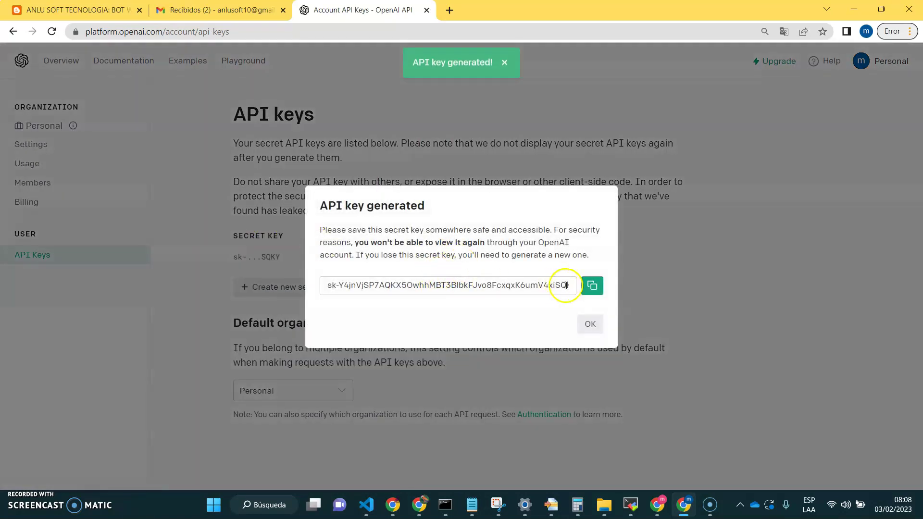
{"action": "left_click", "coordinate": [592, 286]}
{"action": "left_click", "coordinate": [591, 323]}
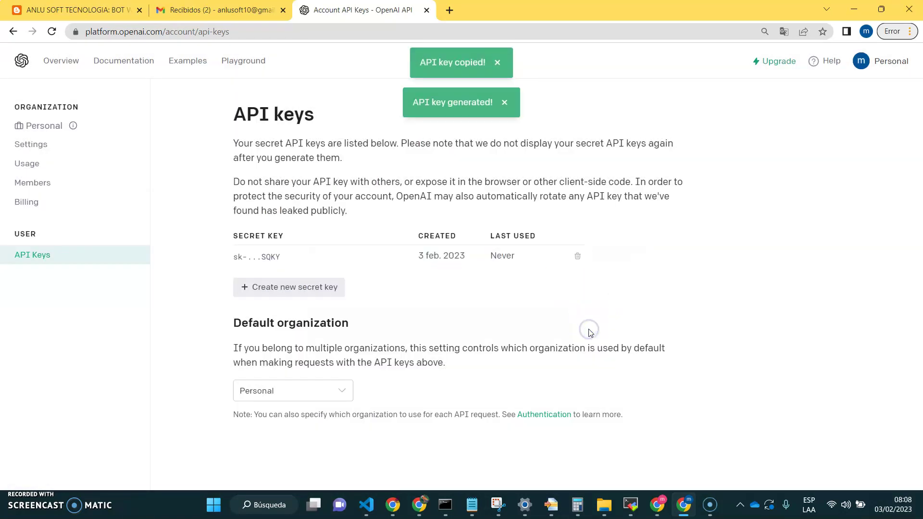
Launch Notepad from the Run dialog and paste the copied API key into a blank note.
{"action": "key", "text": "super+r"}
{"action": "type", "text": "notepad"}
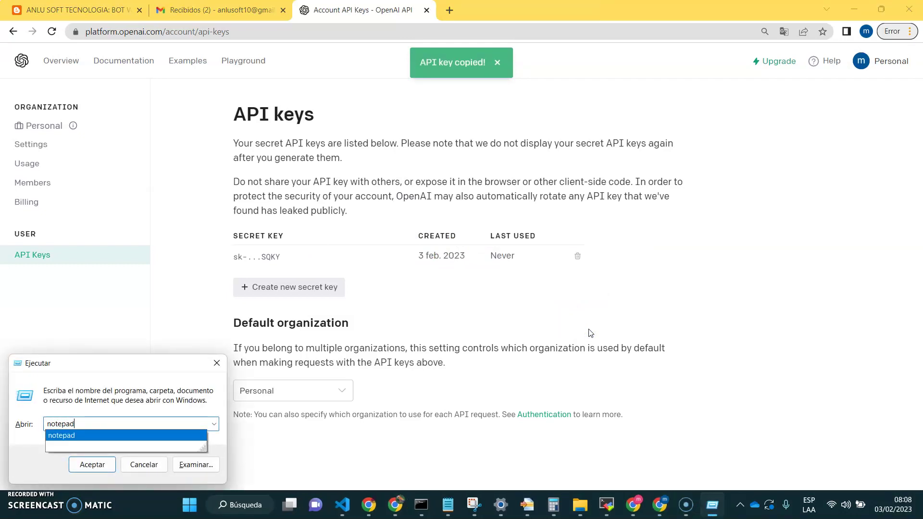
{"action": "key", "text": "Return"}
{"action": "key", "text": "ctrl+v"}
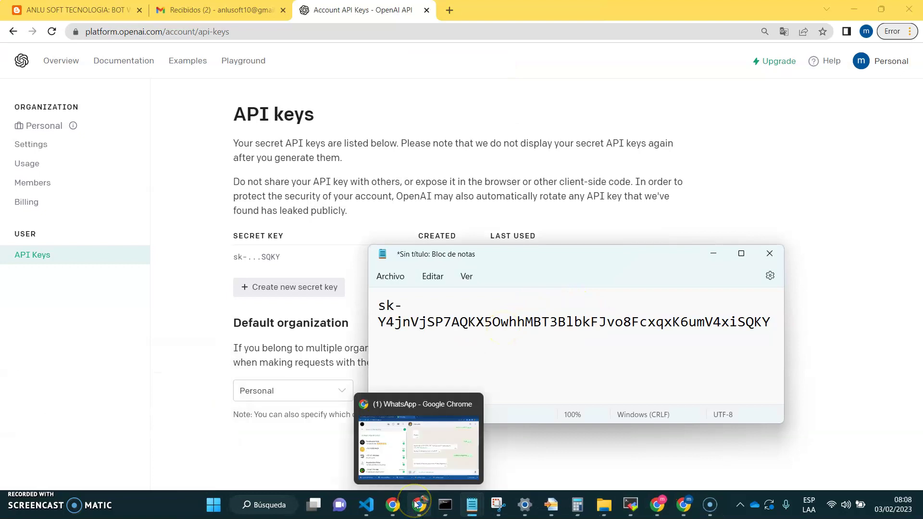
Return to the blog post on the WhatsApp ChatGPT bot and open its linked template spreadsheet.
{"action": "mouse_move", "coordinate": [402, 511]}
{"action": "left_click", "coordinate": [394, 441]}
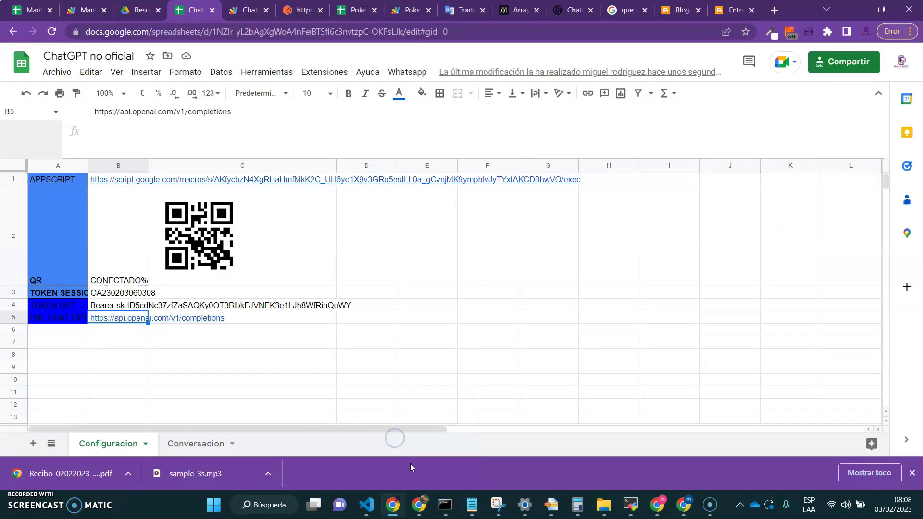
{"action": "mouse_move", "coordinate": [684, 507]}
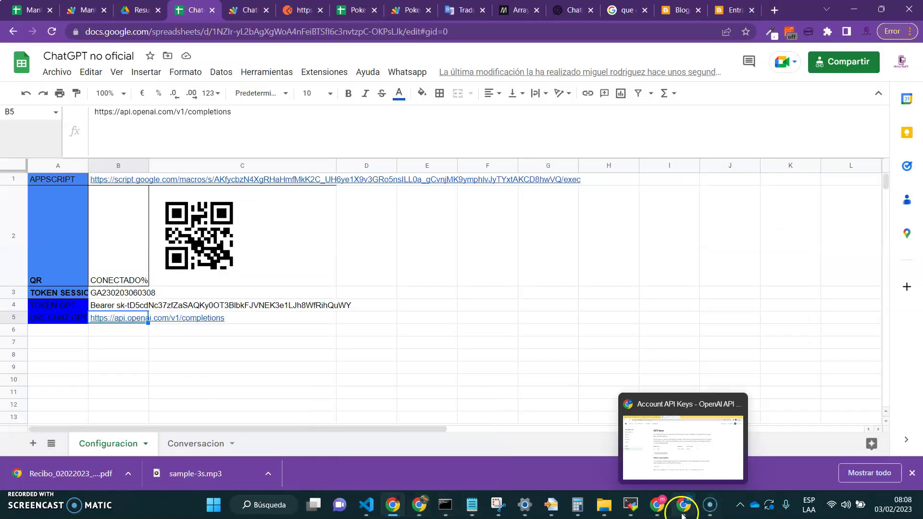
{"action": "left_click", "coordinate": [690, 452]}
{"action": "left_click", "coordinate": [243, 11]}
{"action": "left_click", "coordinate": [77, 11]}
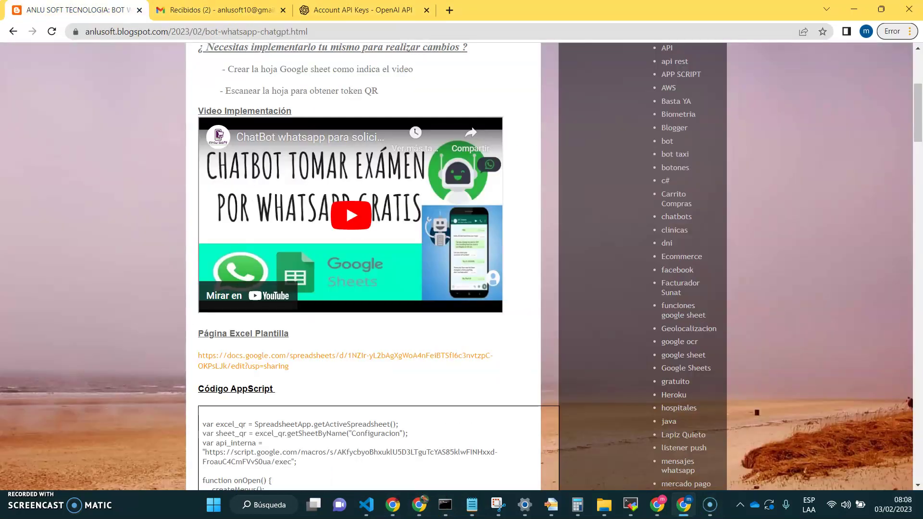
{"action": "left_click", "coordinate": [275, 362]}
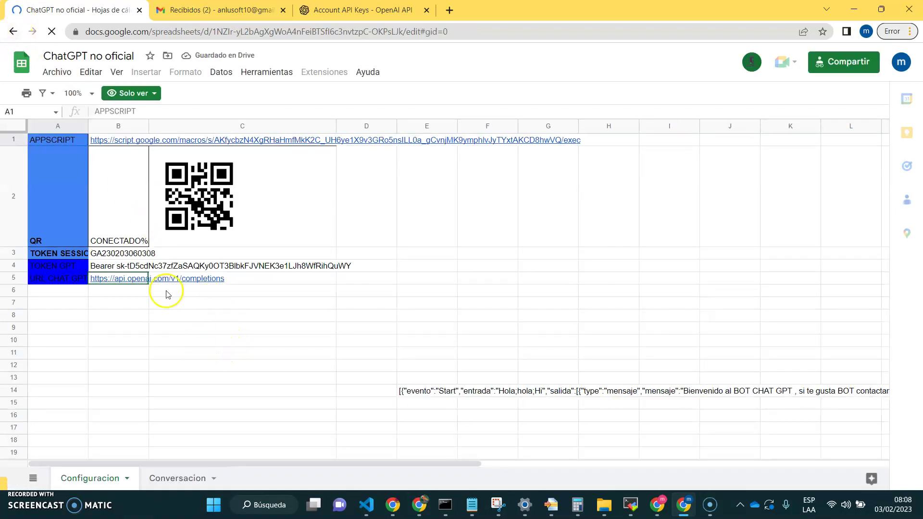
Make a copy of the template spreadsheet named "ChatGPT no oficial V2" in Mi unidad.
{"action": "left_click", "coordinate": [58, 72]}
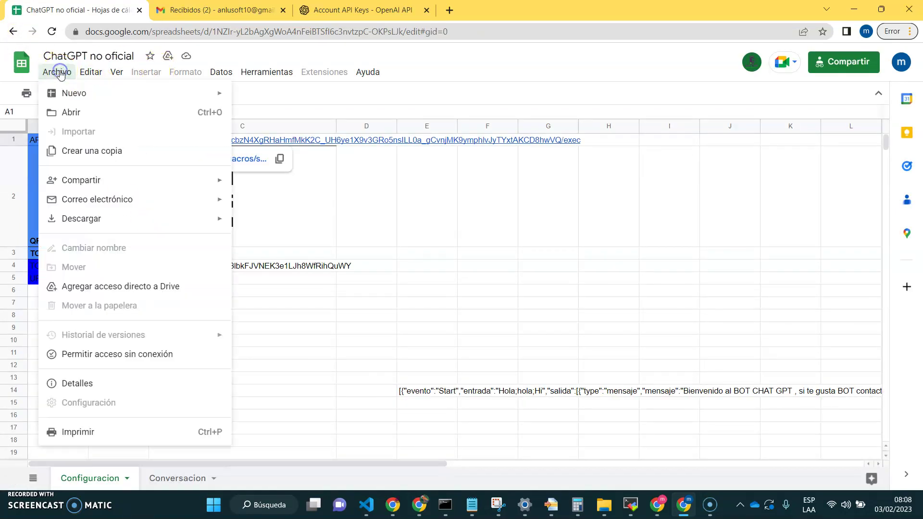
{"action": "left_click", "coordinate": [94, 152]}
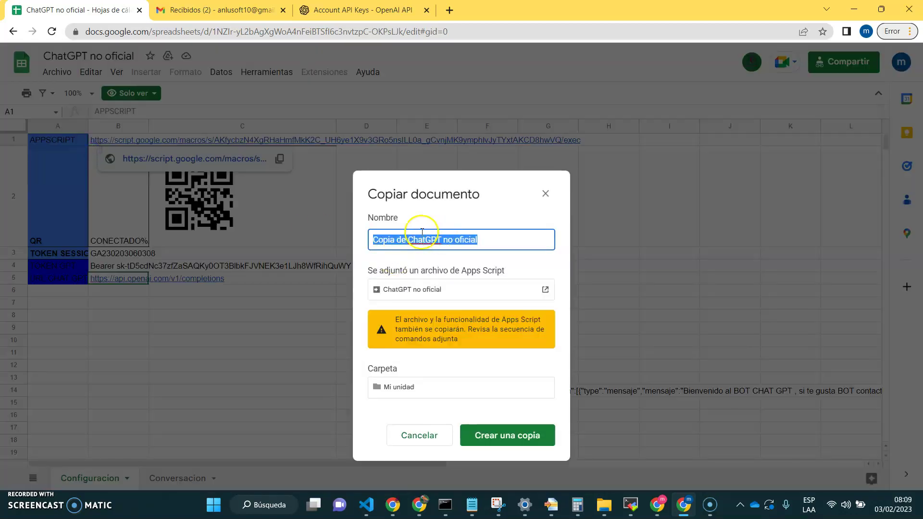
{"action": "left_click", "coordinate": [406, 238]}
{"action": "left_click_drag", "start_coordinate": [406, 238], "coordinate": [327, 240]}
{"action": "key", "text": "BackSpace"}
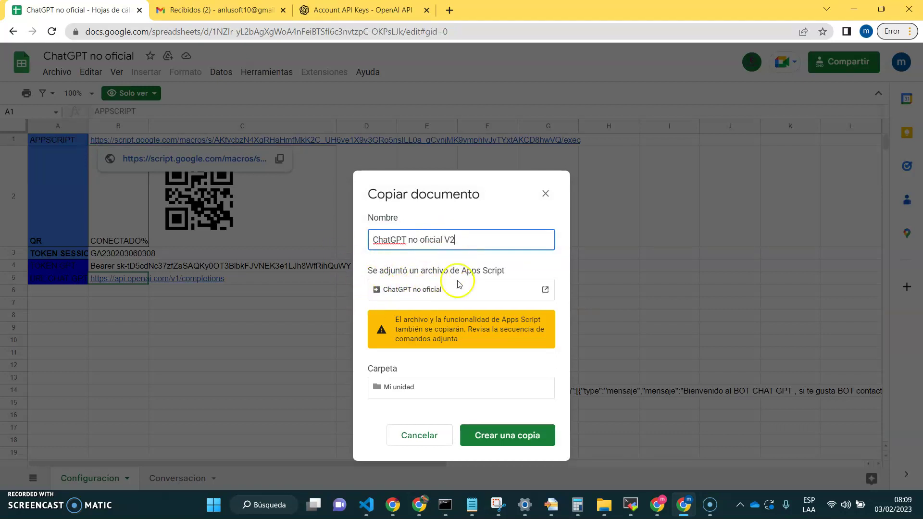
{"action": "left_click", "coordinate": [501, 436]}
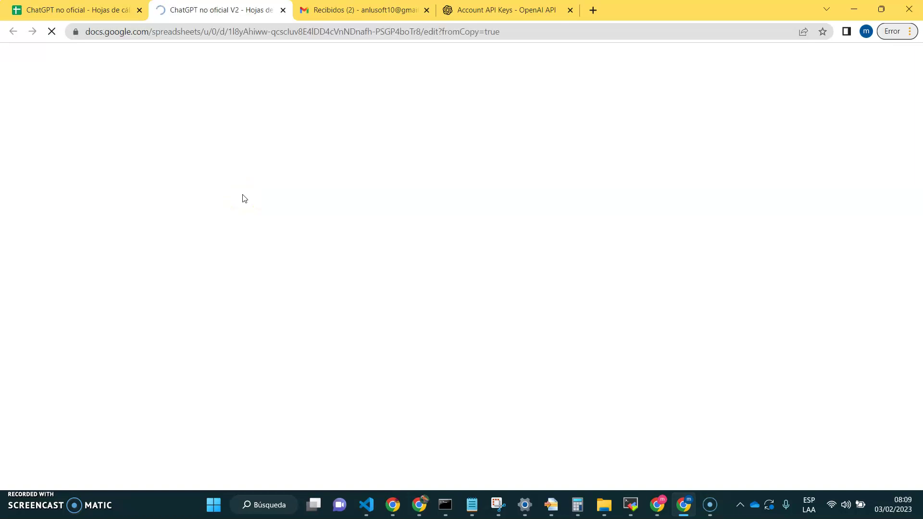
Clear the JSON text from cell E14 of the copied spreadsheet and close the original template's browser tab.
{"action": "left_click", "coordinate": [405, 394]}
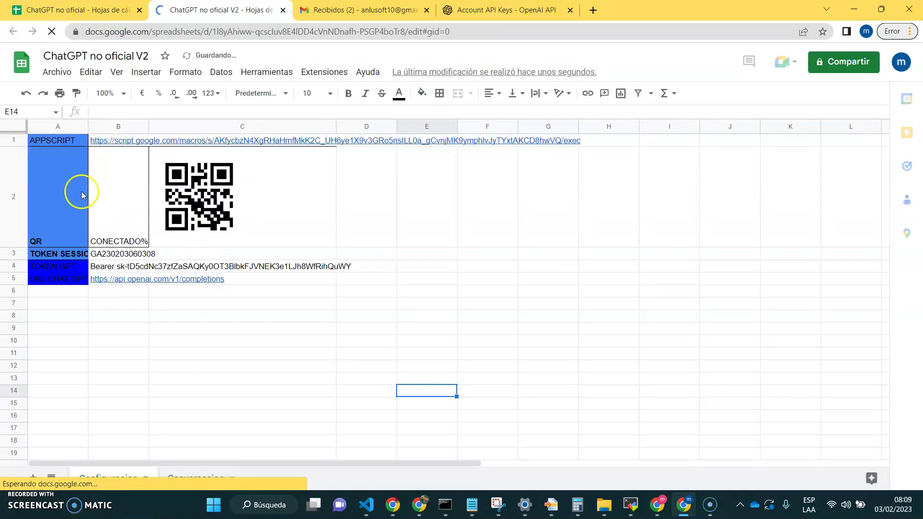
{"action": "left_click", "coordinate": [138, 11]}
{"action": "left_click", "coordinate": [190, 338]}
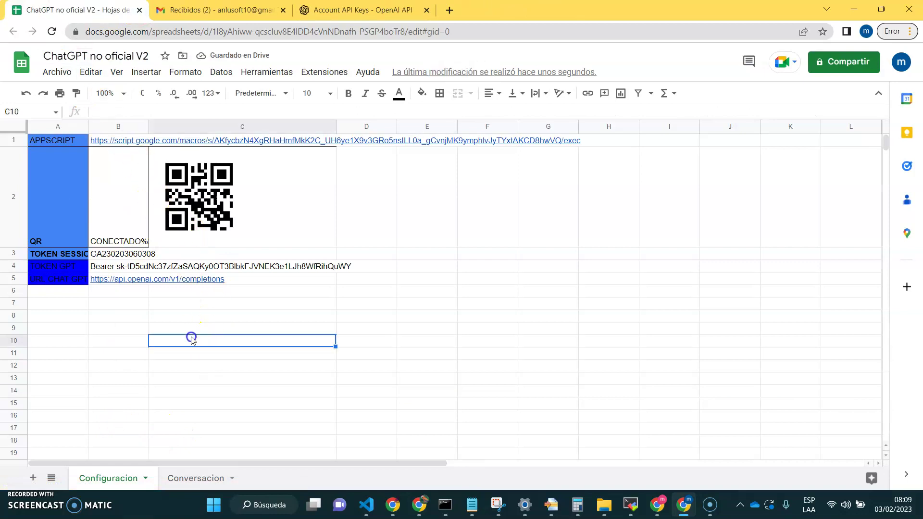
Replace the API key after "Bearer" in cell B4 (TOKEN GPT) with the OpenAI API key from the Notepad note.
{"action": "left_click", "coordinate": [114, 267]}
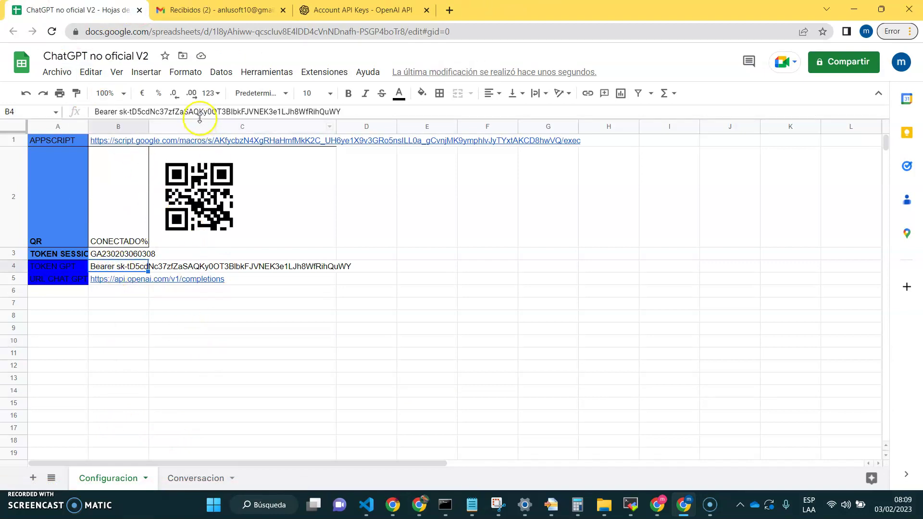
{"action": "left_click_drag", "start_coordinate": [200, 119], "coordinate": [201, 189]}
{"action": "left_click_drag", "start_coordinate": [342, 114], "coordinate": [136, 120]}
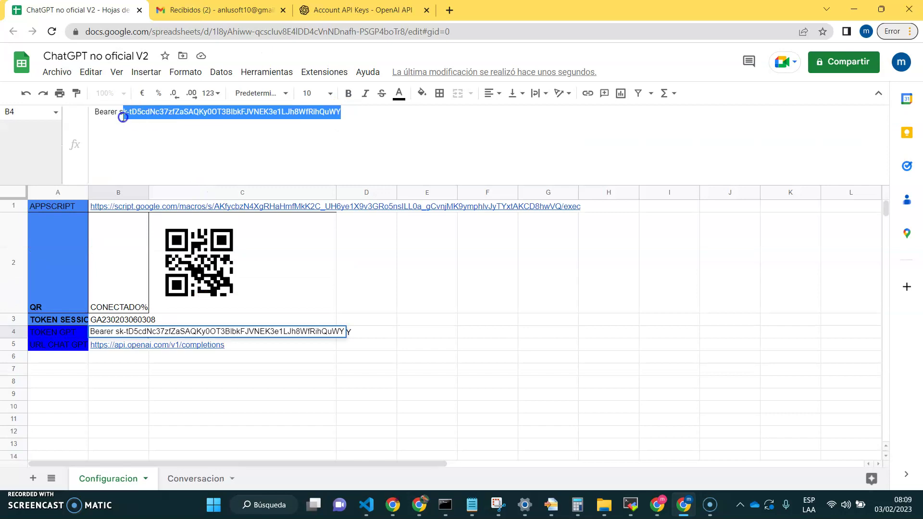
{"action": "key", "text": "BackSpace"}
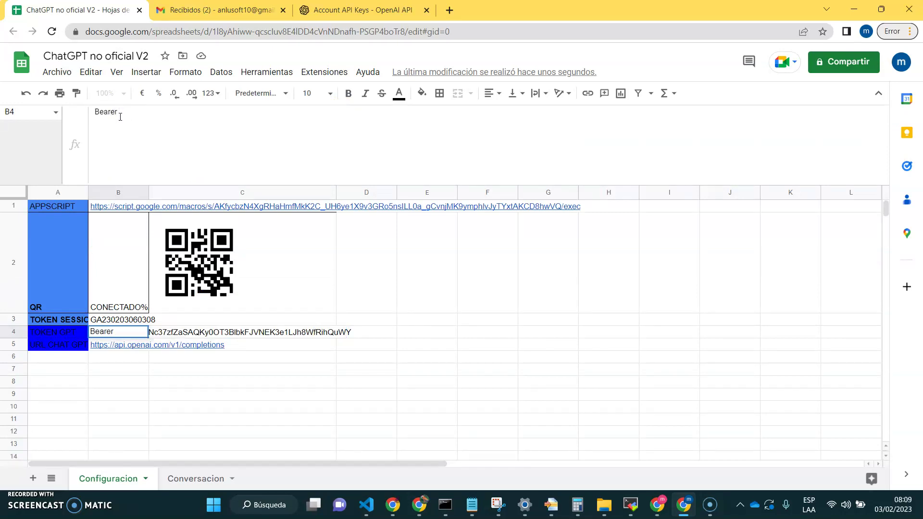
{"action": "mouse_move", "coordinate": [472, 505]}
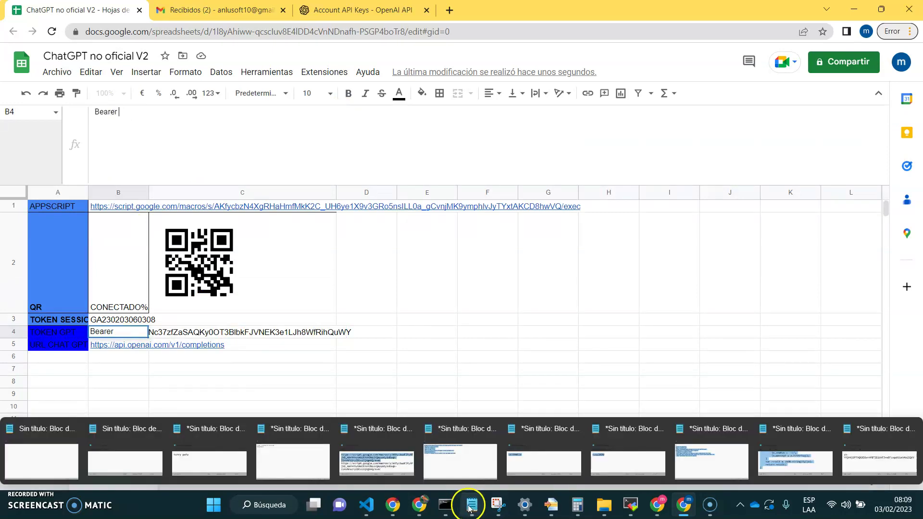
{"action": "left_click", "coordinate": [888, 458]}
{"action": "left_click_drag", "start_coordinate": [771, 328], "coordinate": [418, 276]}
{"action": "key", "text": "ctrl+c"}
{"action": "left_click", "coordinate": [123, 118]}
{"action": "key", "text": "ctrl+v"}
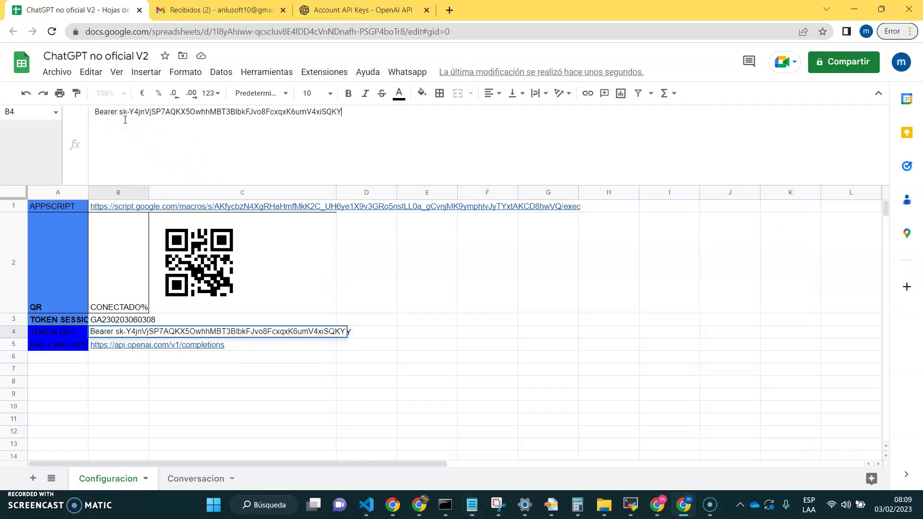
{"action": "left_click", "coordinate": [207, 430]}
Clear the APPSCRIPT URL from cell B1 of the Configuracion sheet.
{"action": "left_click", "coordinate": [82, 346]}
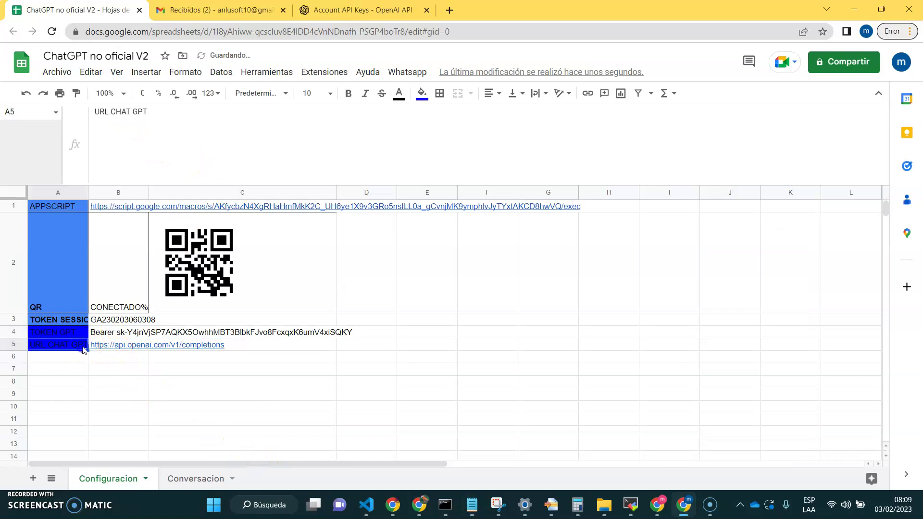
{"action": "key", "text": "Right"}
{"action": "key", "text": "Up"}
{"action": "key", "text": "Up"}
{"action": "key", "text": "Up"}
{"action": "key", "text": "Up"}
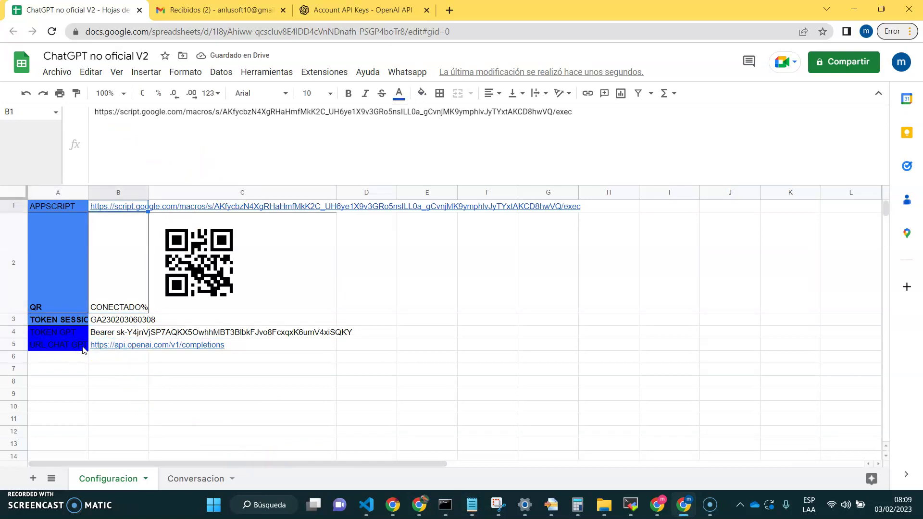
{"action": "key", "text": "Delete"}
{"action": "left_click", "coordinate": [172, 442]}
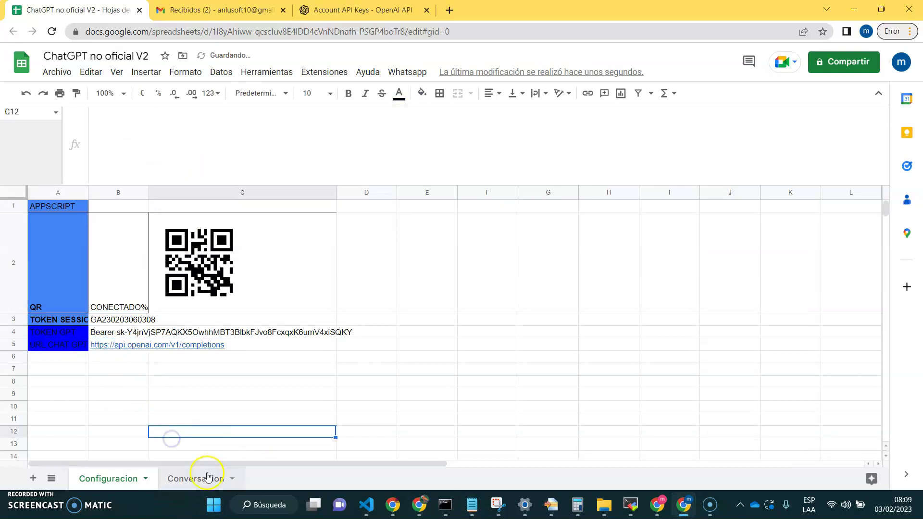
Look over the Conversacion sheet and the Whatsapp commands, and open the spreadsheet's Apps Script project.
{"action": "left_click", "coordinate": [198, 478]}
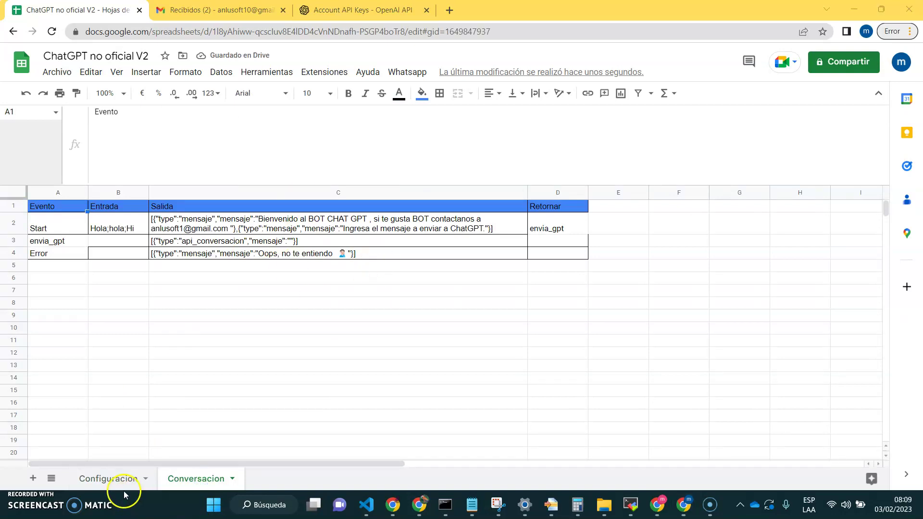
{"action": "left_click", "coordinate": [112, 478]}
{"action": "left_click", "coordinate": [403, 71]}
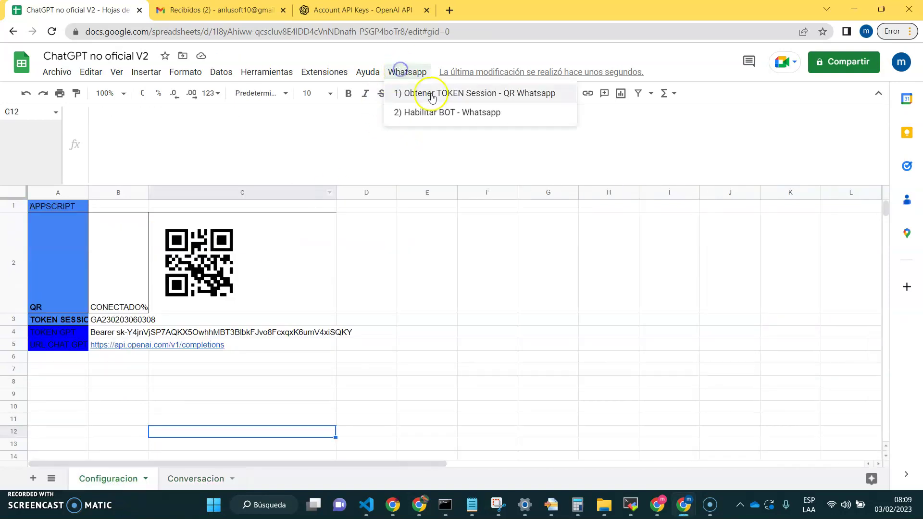
{"action": "mouse_move", "coordinate": [331, 70]}
{"action": "left_click", "coordinate": [322, 135]}
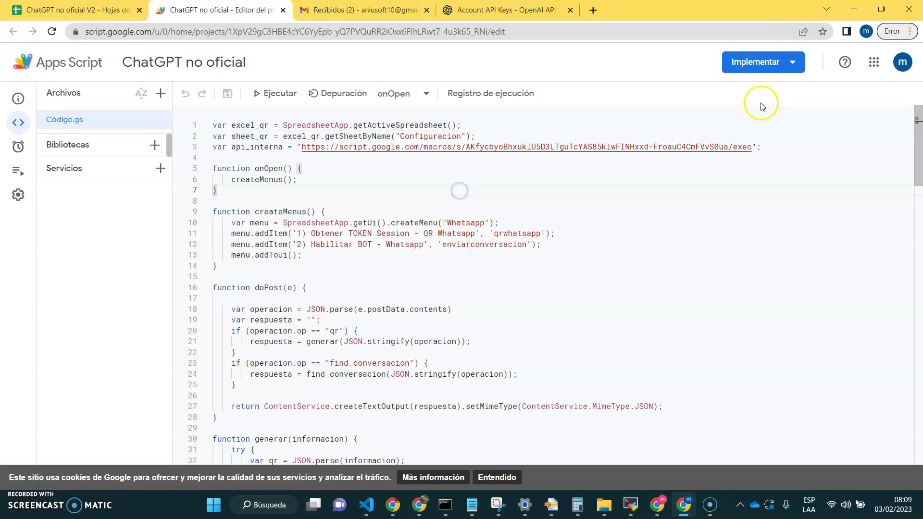
Create a new web app deployment with description "1" and access set to Cualquier usuario.
{"action": "left_click", "coordinate": [793, 63]}
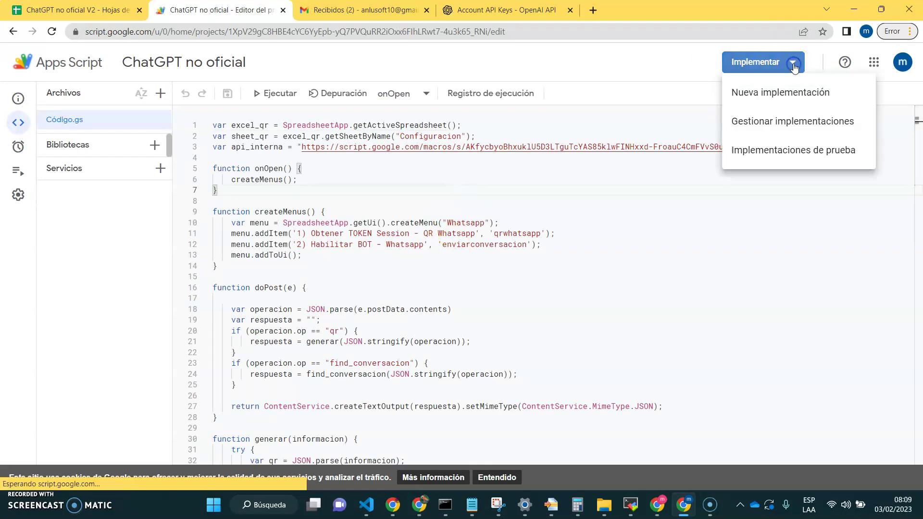
{"action": "left_click", "coordinate": [775, 92]}
{"action": "left_click", "coordinate": [398, 195]}
{"action": "type", "text": "1"}
{"action": "left_click", "coordinate": [425, 320]}
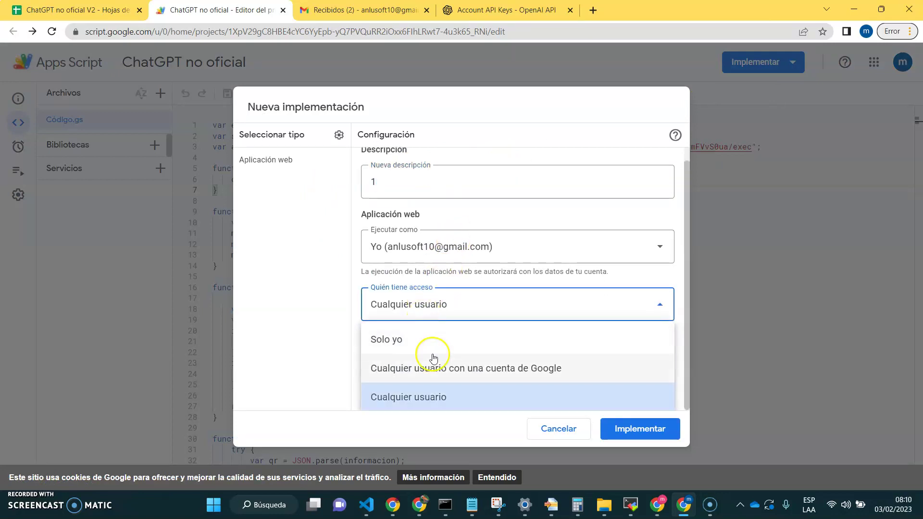
{"action": "left_click", "coordinate": [414, 405]}
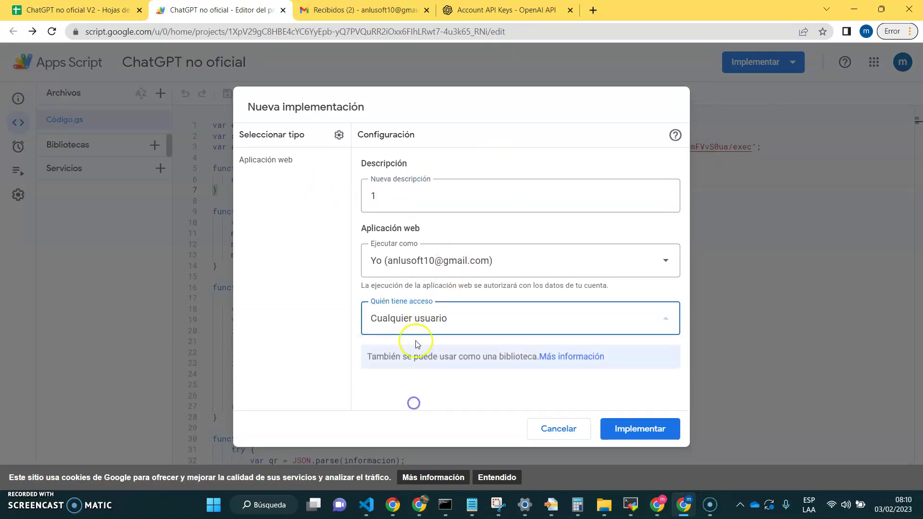
{"action": "left_click", "coordinate": [628, 428]}
Authorize the ChatGPT no oficial script with the Google account despite being unverified, and copy the deployed web app URL.
{"action": "left_click", "coordinate": [267, 168]}
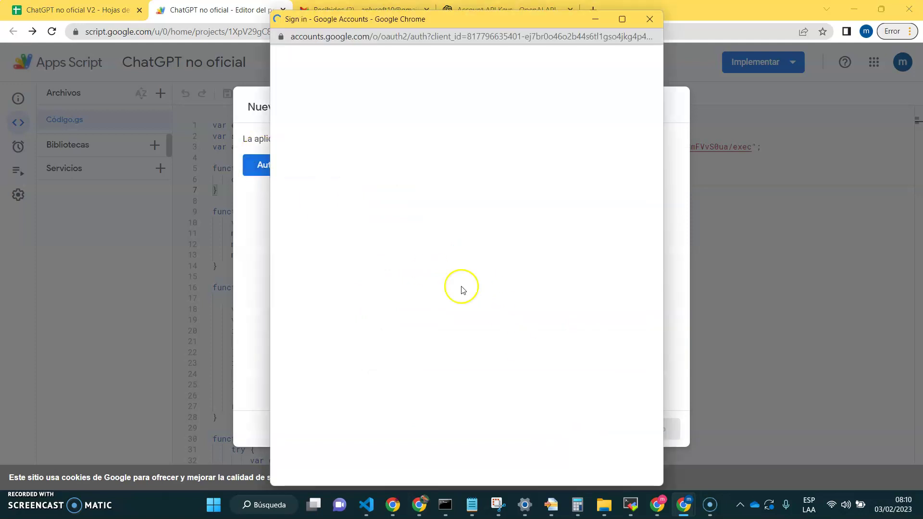
{"action": "left_click", "coordinate": [392, 243]}
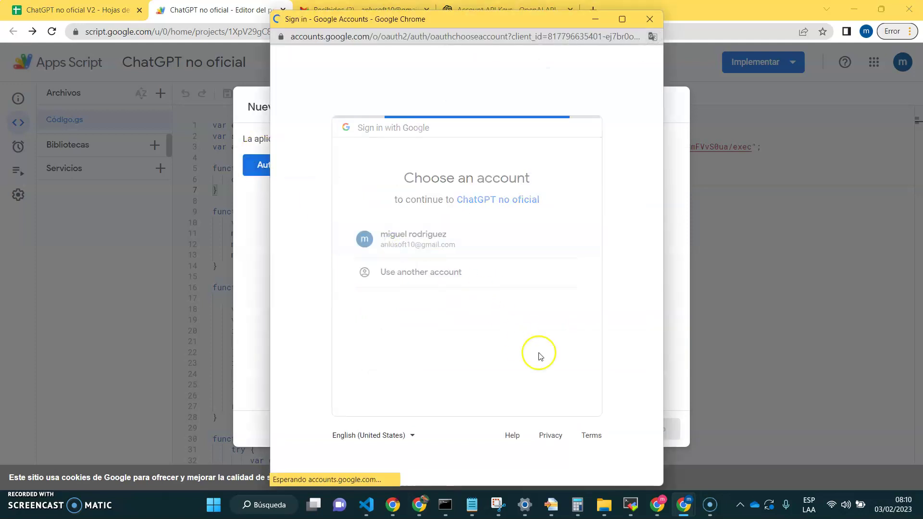
{"action": "left_click", "coordinate": [304, 269]}
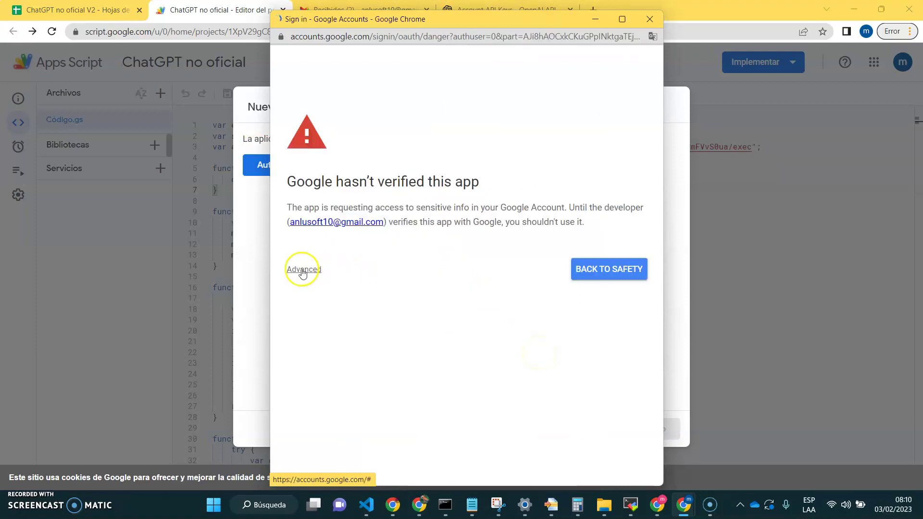
{"action": "left_click", "coordinate": [351, 355]}
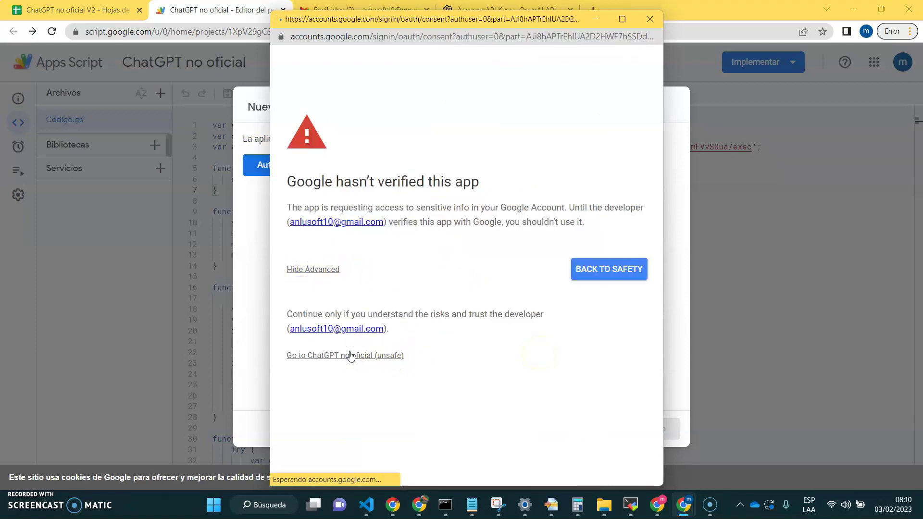
{"action": "left_click", "coordinate": [517, 429]}
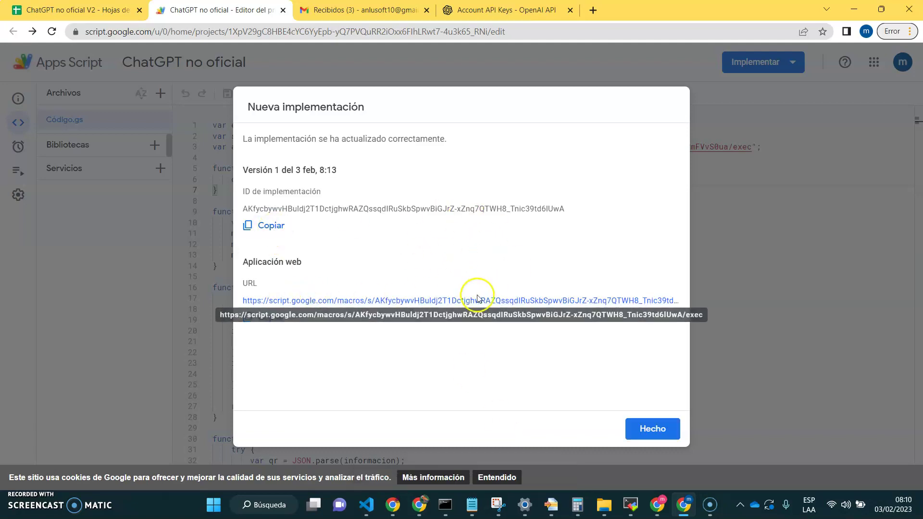
{"action": "left_click", "coordinate": [269, 317]}
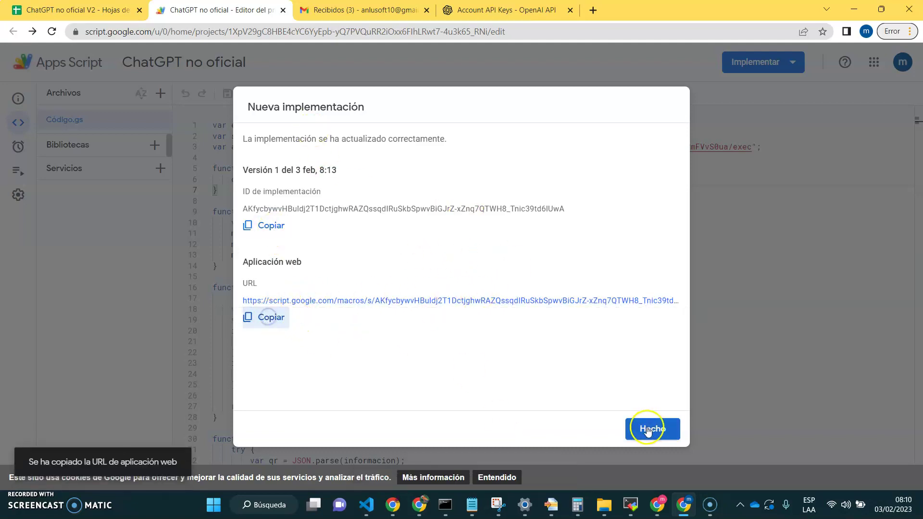
{"action": "left_click", "coordinate": [653, 428]}
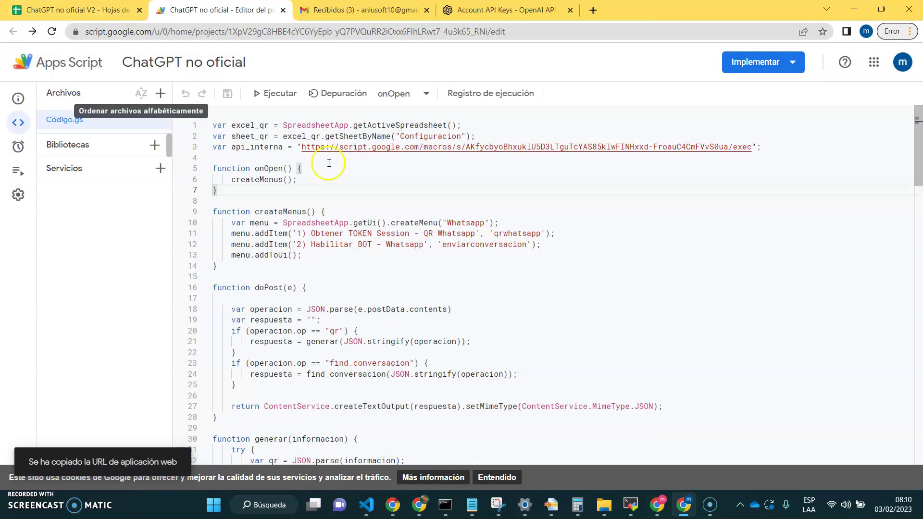
Run the onOpen function of the Apps Script project.
{"action": "left_click", "coordinate": [412, 94]}
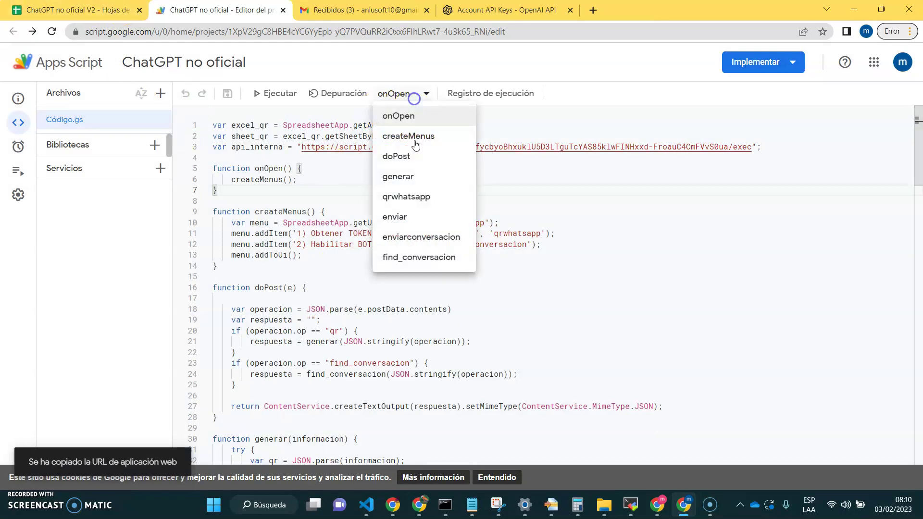
{"action": "left_click", "coordinate": [395, 117]}
{"action": "left_click", "coordinate": [265, 94]}
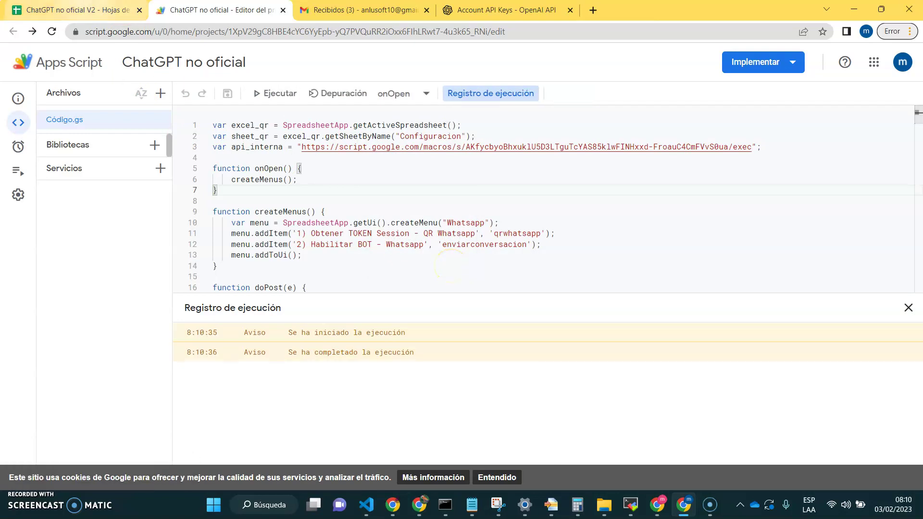
Return to the spreadsheet and paste the web app URL into cell B1 beside APPSCRIPT.
{"action": "left_click", "coordinate": [80, 10]}
{"action": "left_click", "coordinate": [68, 205]}
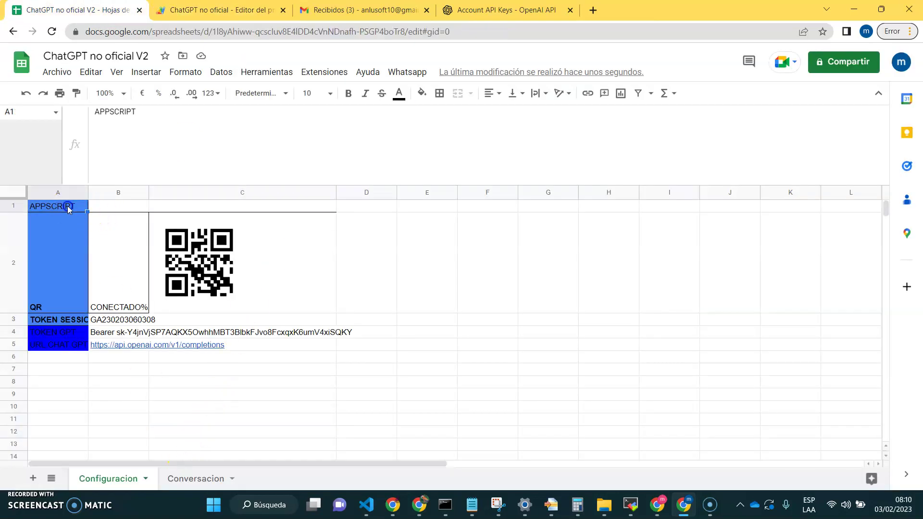
{"action": "key", "text": "Right"}
{"action": "left_click", "coordinate": [142, 127]}
{"action": "key", "text": "ctrl+v"}
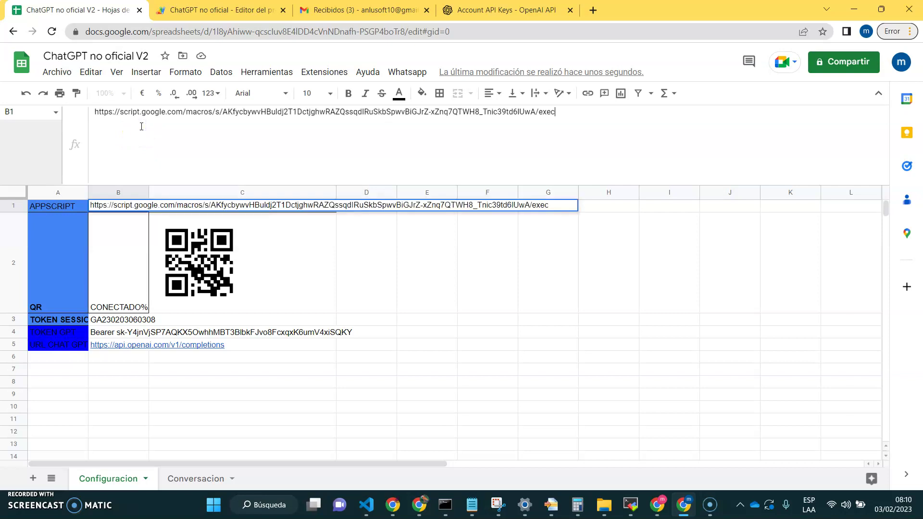
{"action": "left_click", "coordinate": [230, 385]}
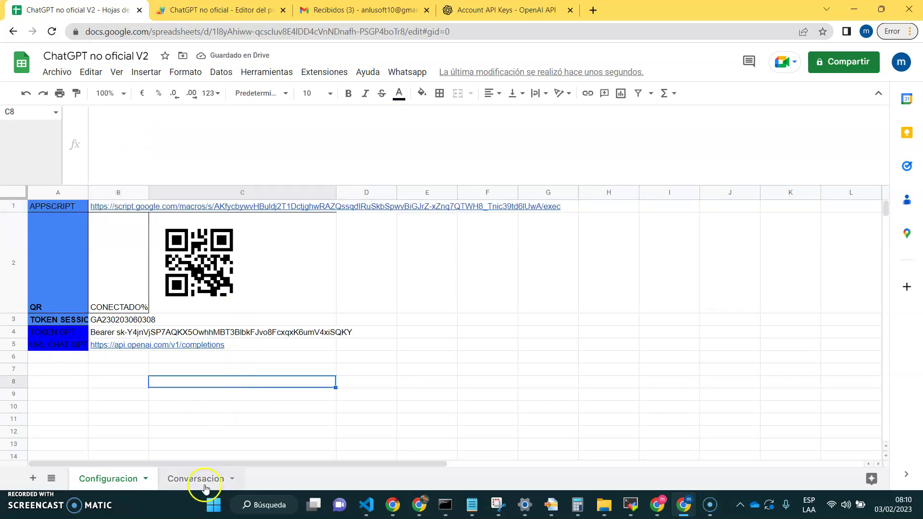
{"action": "left_click", "coordinate": [192, 478]}
{"action": "left_click", "coordinate": [102, 480]}
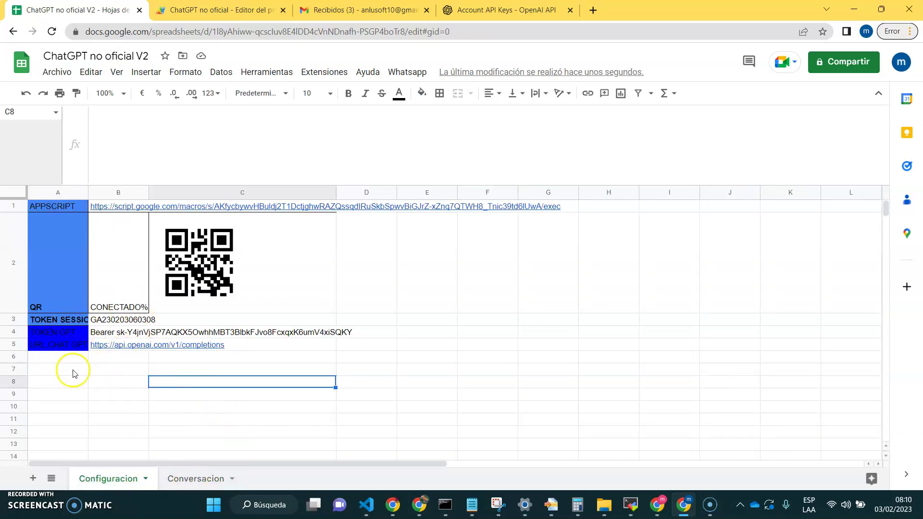
{"action": "left_click", "coordinate": [172, 433]}
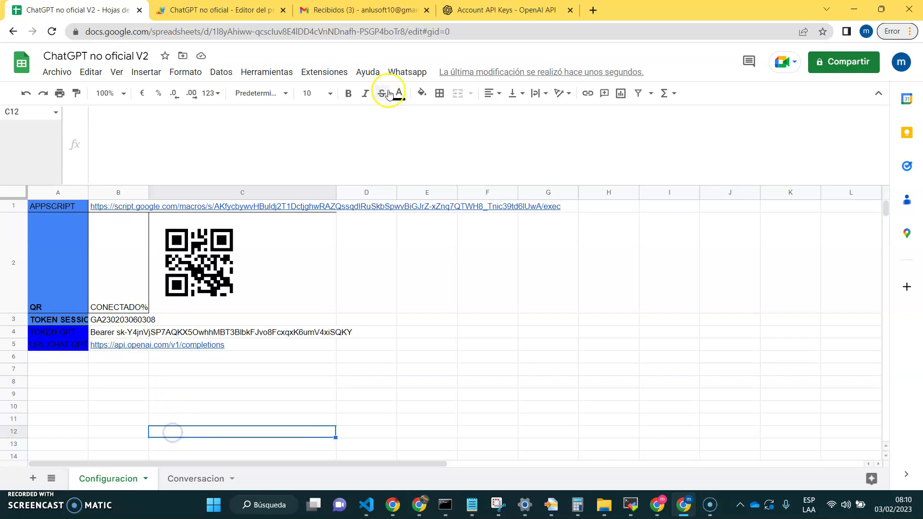
Run "Obtener TOKEN Session - QR Whatsapp", confirm generating the QR code, and accept the completion message.
{"action": "left_click", "coordinate": [409, 72]}
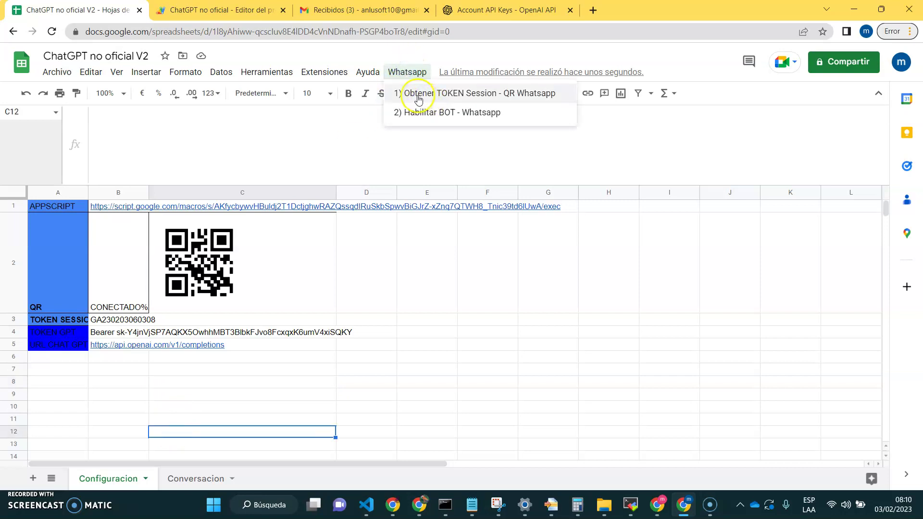
{"action": "left_click", "coordinate": [454, 93]}
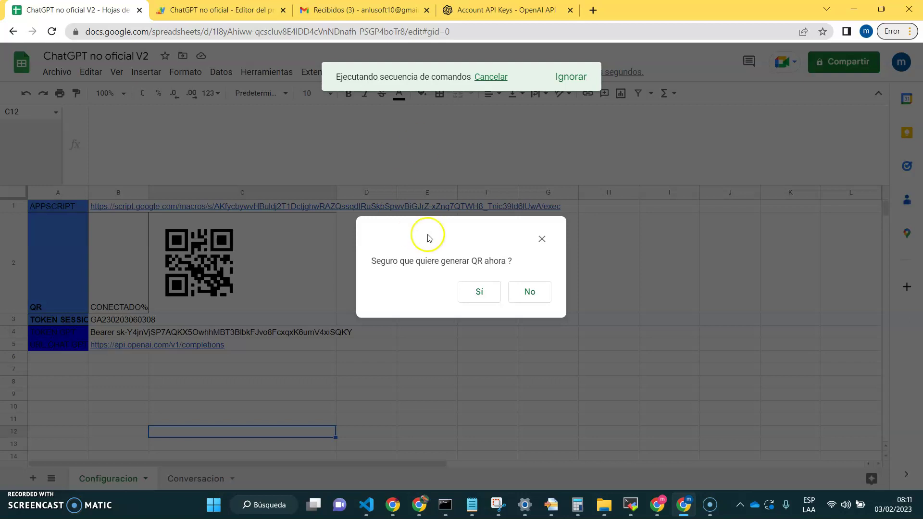
{"action": "left_click", "coordinate": [475, 292]}
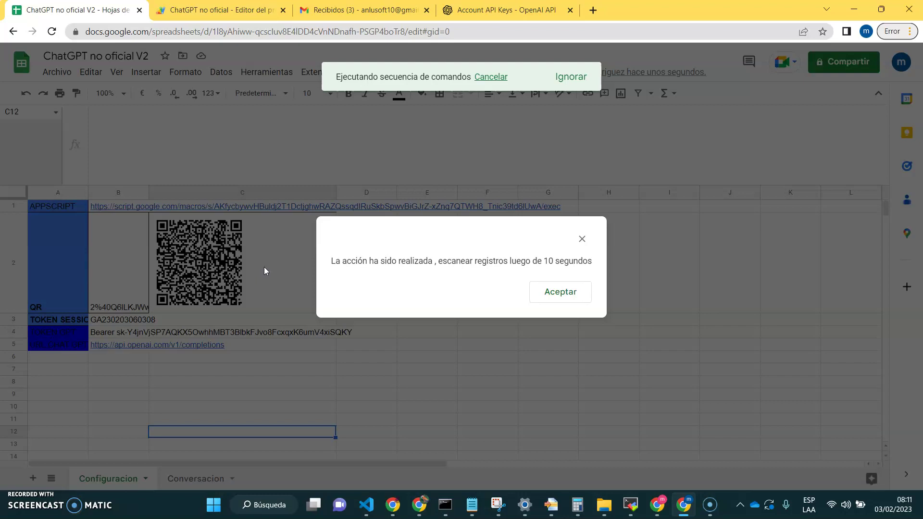
{"action": "left_click", "coordinate": [557, 290]}
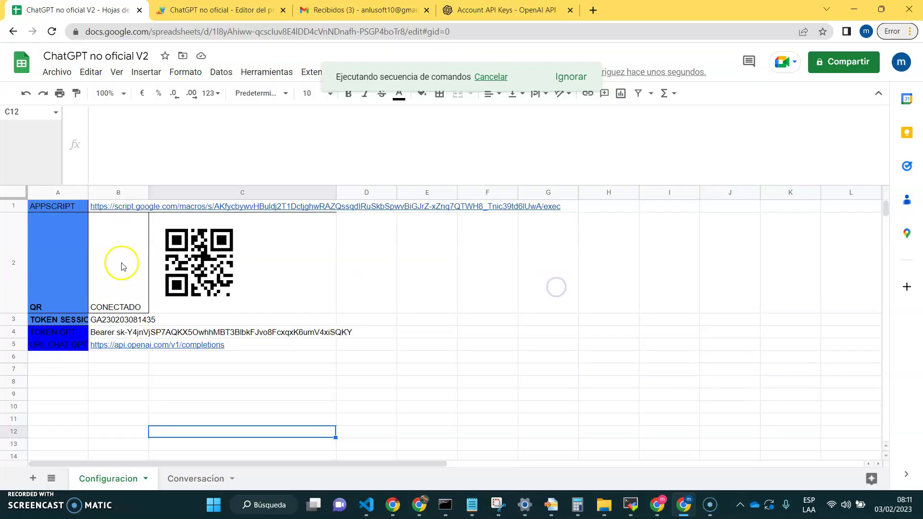
{"action": "left_click", "coordinate": [195, 393]}
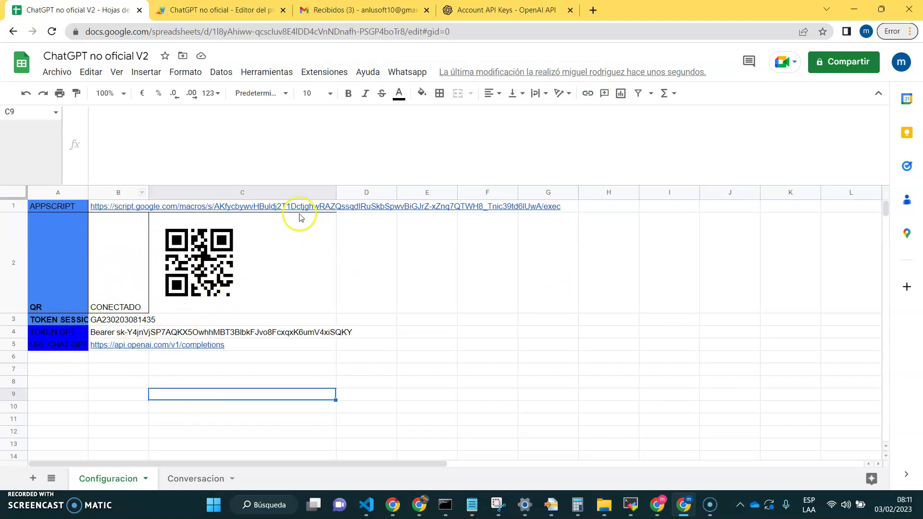
Switch to WhatsApp Web and clear all messages from the Anlusoft2 chat, confirming the removal.
{"action": "left_click", "coordinate": [407, 73]}
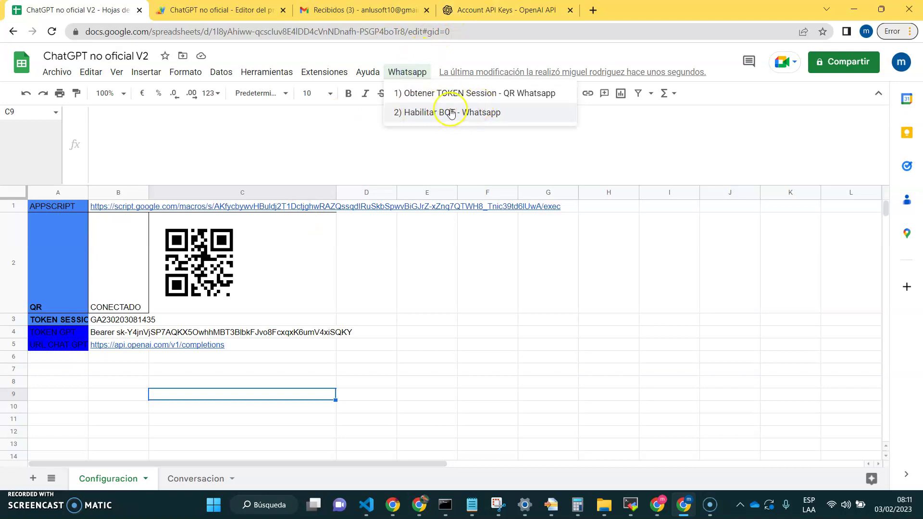
{"action": "mouse_move", "coordinate": [417, 513]}
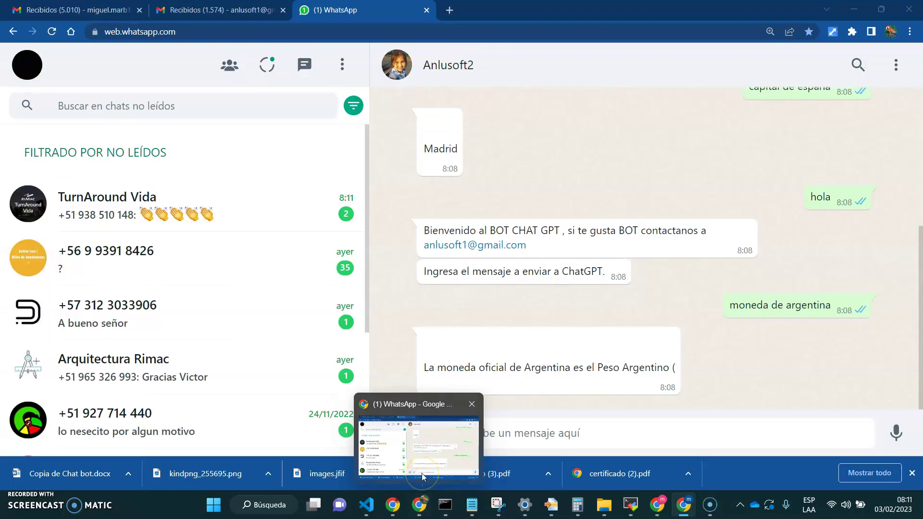
{"action": "left_click", "coordinate": [422, 473]}
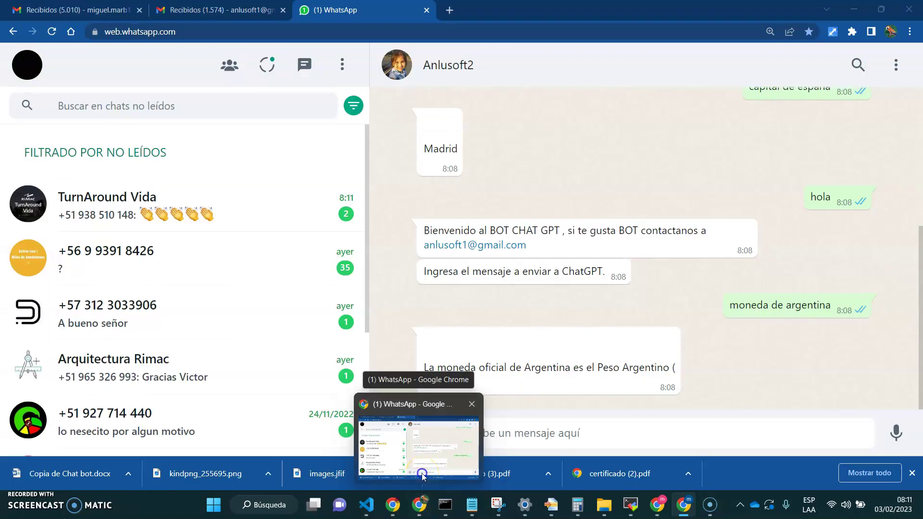
{"action": "left_click", "coordinate": [896, 65]}
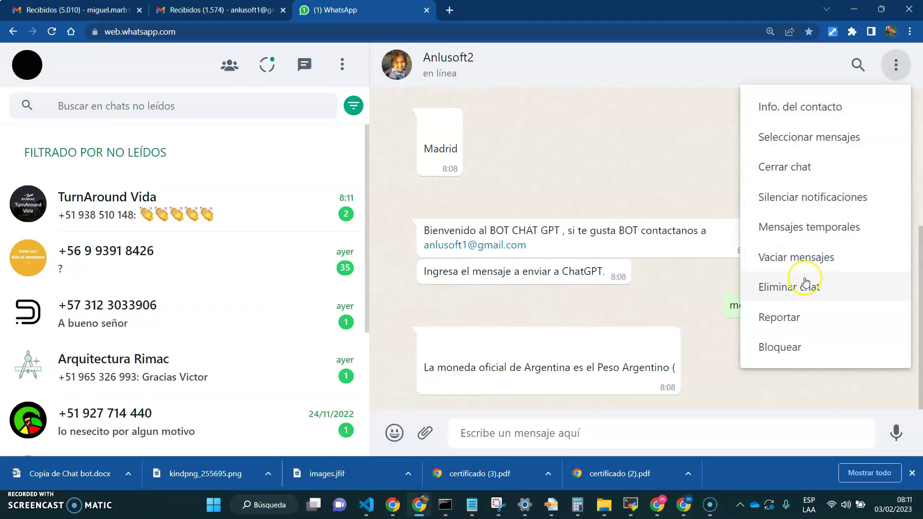
{"action": "left_click", "coordinate": [793, 259]}
{"action": "left_click", "coordinate": [597, 339]}
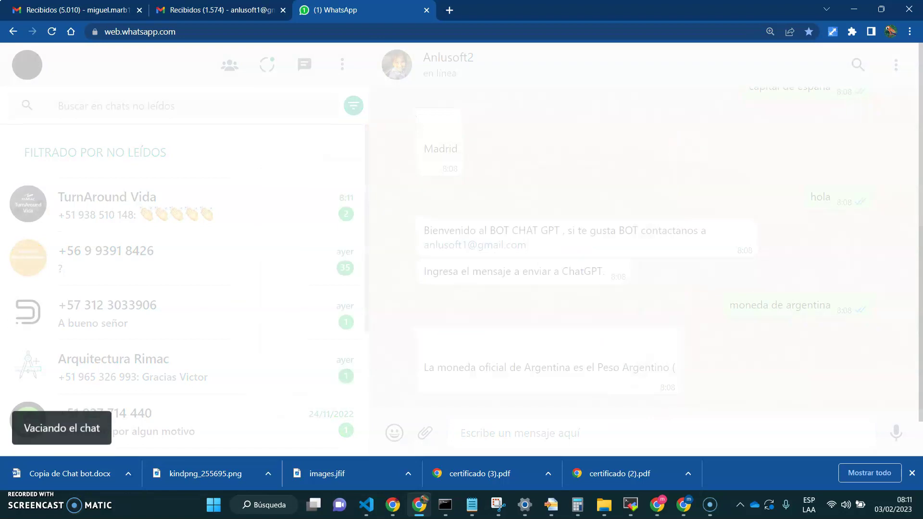
Return to the spreadsheet, run "Habilitar BOT - Whatsapp", and confirm enabling the bot with the conversation.
{"action": "left_click", "coordinate": [854, 6]}
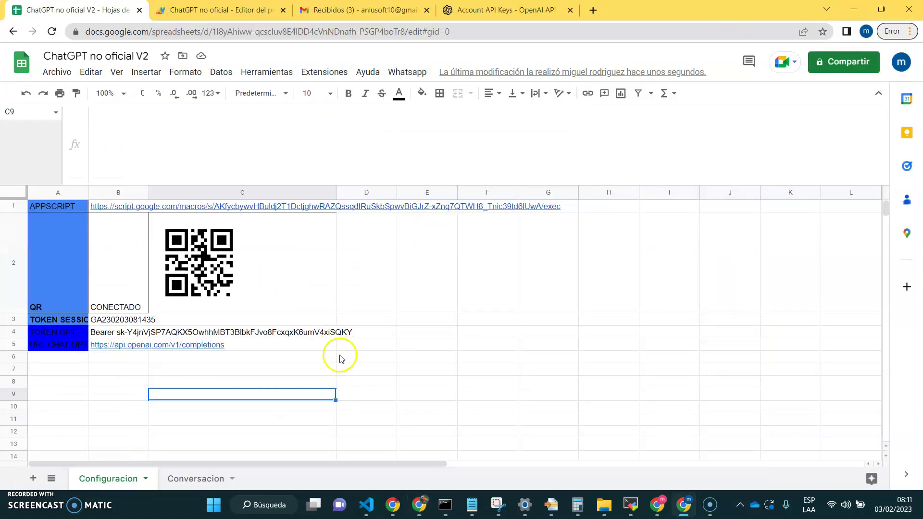
{"action": "left_click", "coordinate": [402, 70]}
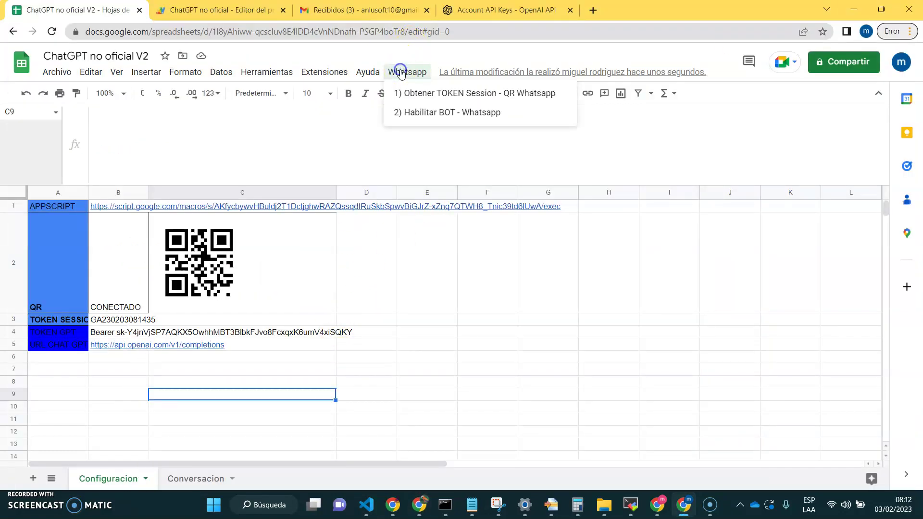
{"action": "left_click", "coordinate": [418, 113]}
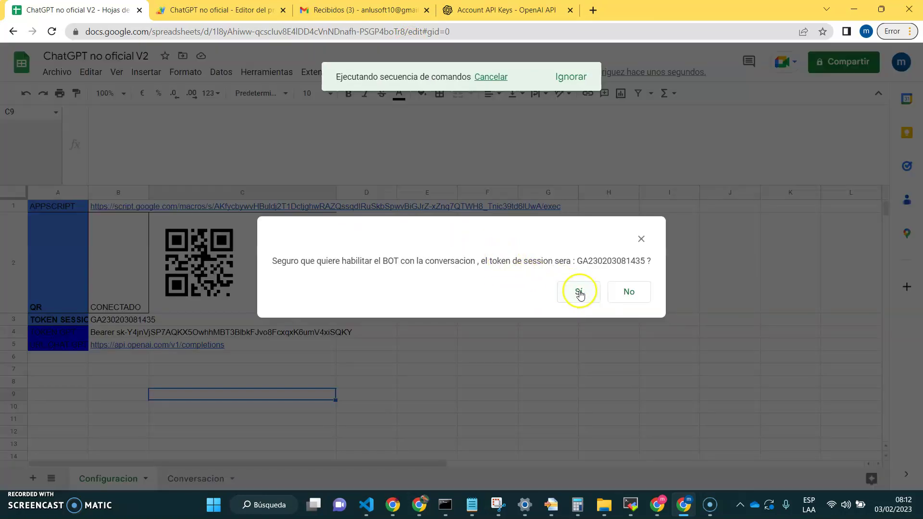
{"action": "left_click", "coordinate": [579, 292]}
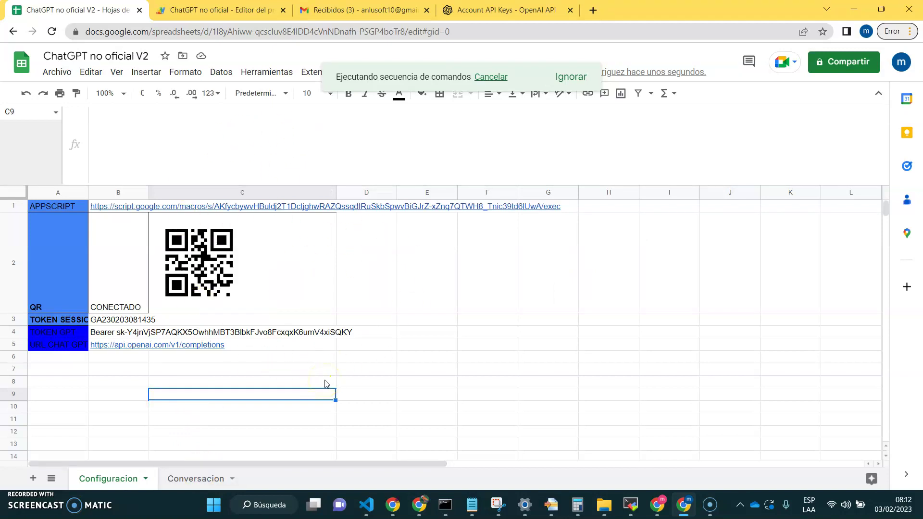
Review the Conversacion sheet, the TOKEN GPT cell on Configuracion, and the OpenAI account's billing overview, and return to the spreadsheet.
{"action": "left_click", "coordinate": [187, 478]}
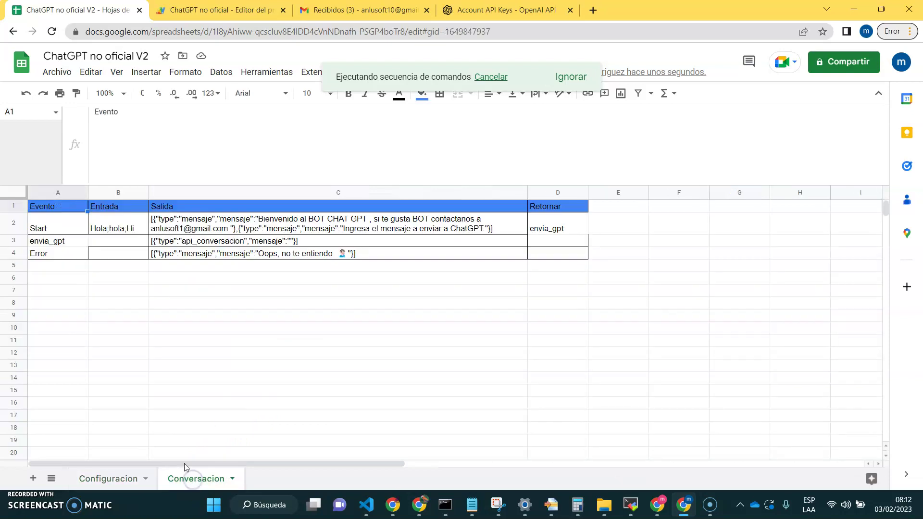
{"action": "left_click", "coordinate": [111, 476]}
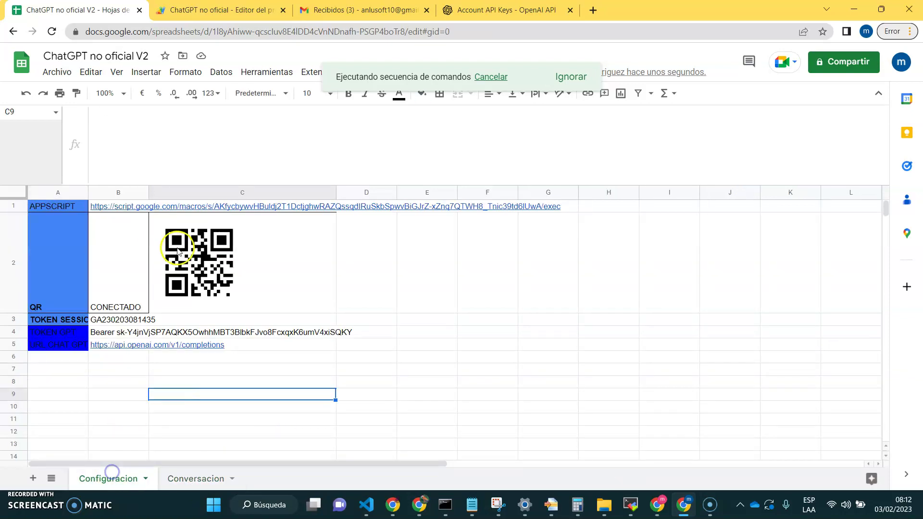
{"action": "left_click", "coordinate": [126, 333]}
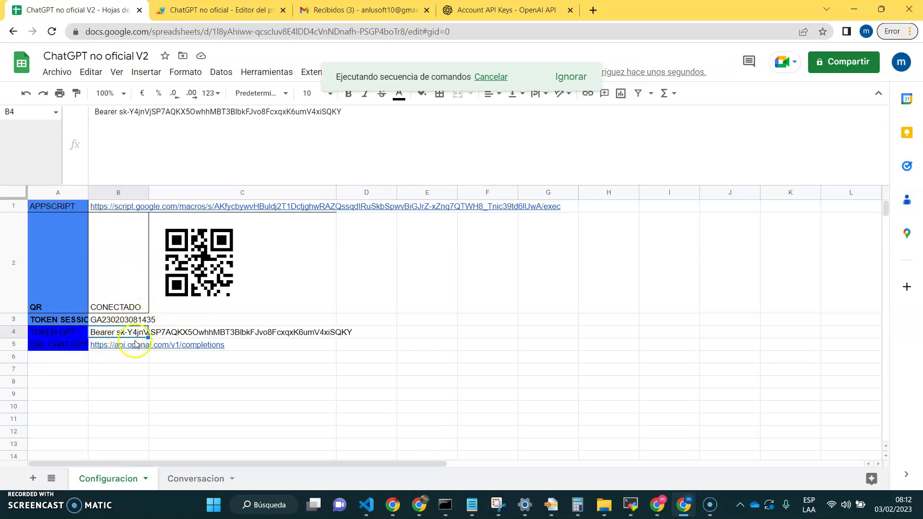
{"action": "key", "text": "ctrl+4"}
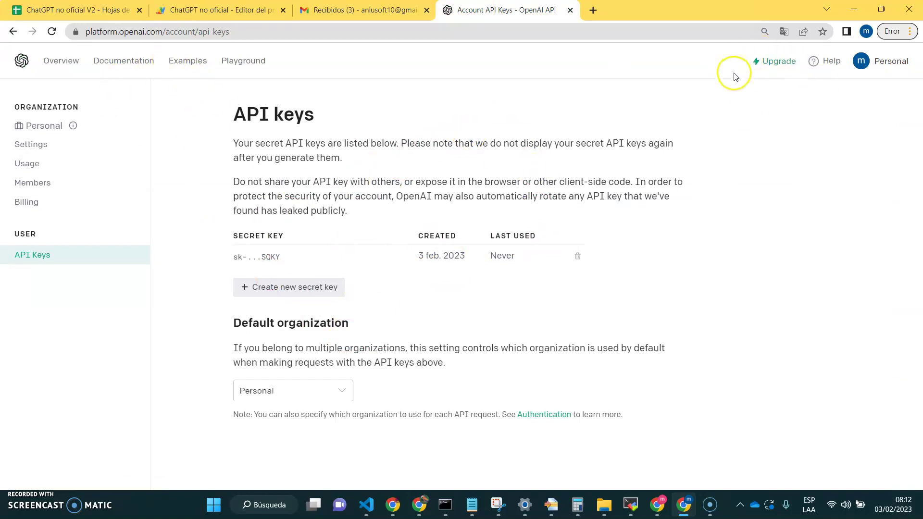
{"action": "left_click", "coordinate": [778, 59]}
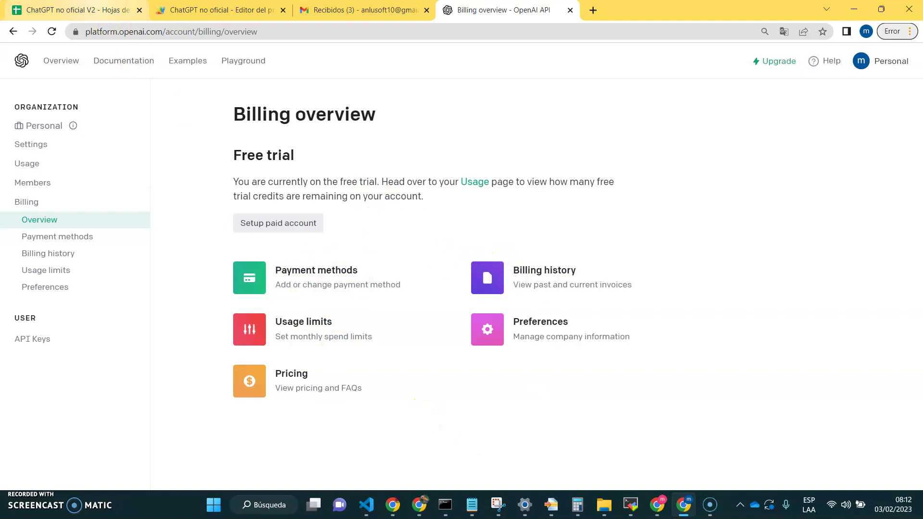
{"action": "left_click", "coordinate": [104, 10]}
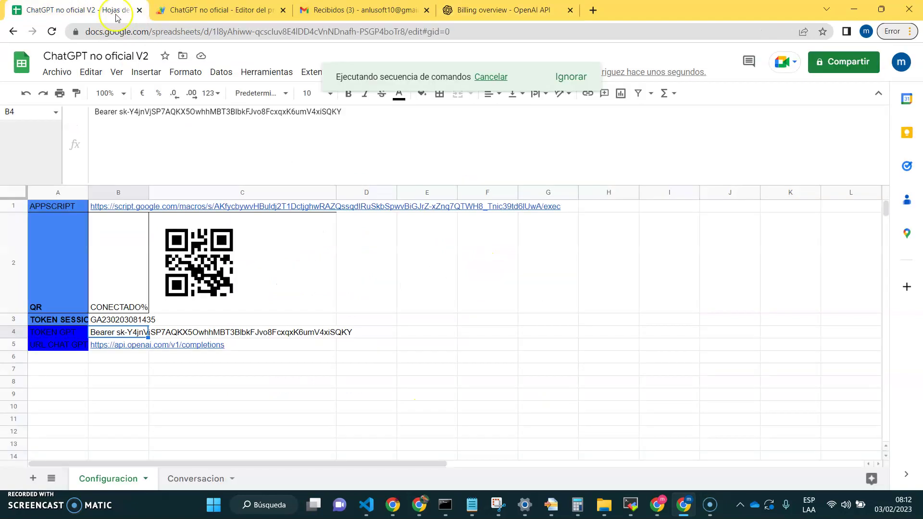
Accept the bot activation message, switch to WhatsApp Web, and send "hola" in the Anlusoft2 chat.
{"action": "left_click", "coordinate": [438, 350]}
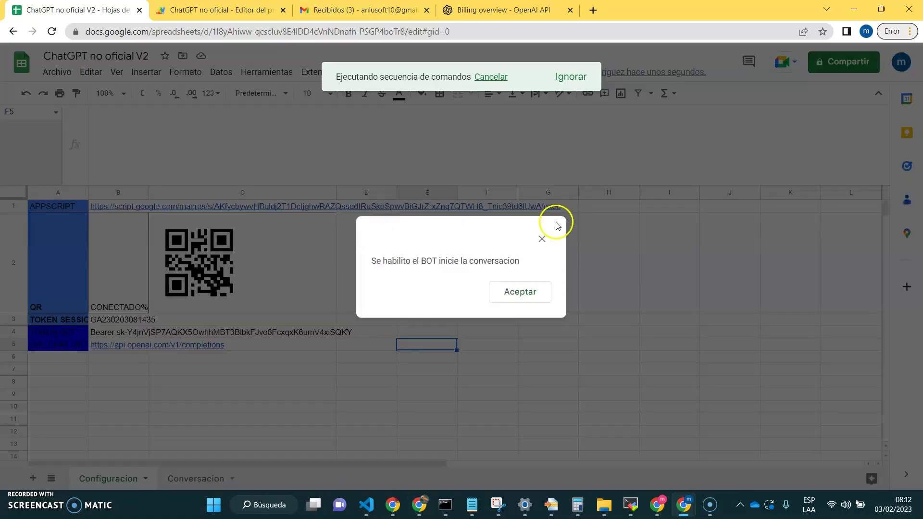
{"action": "left_click", "coordinate": [511, 291]}
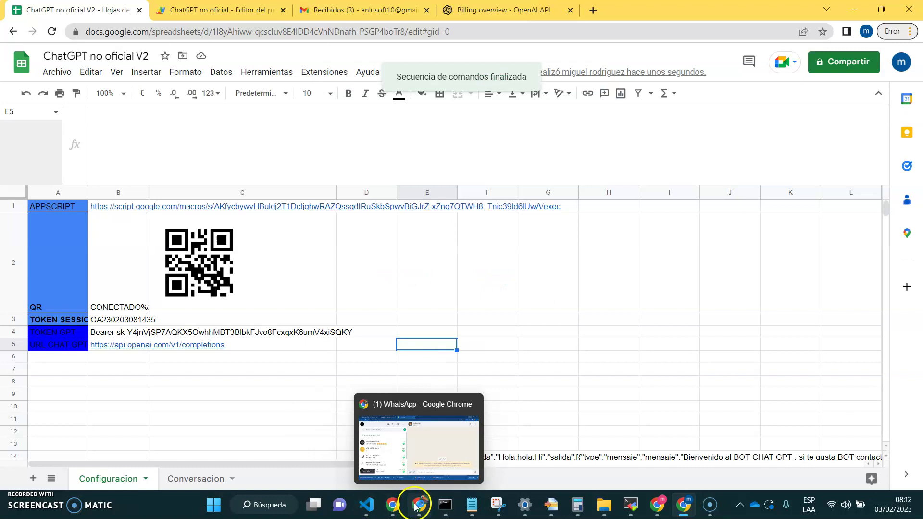
{"action": "left_click", "coordinate": [428, 459]}
{"action": "left_click", "coordinate": [496, 430]}
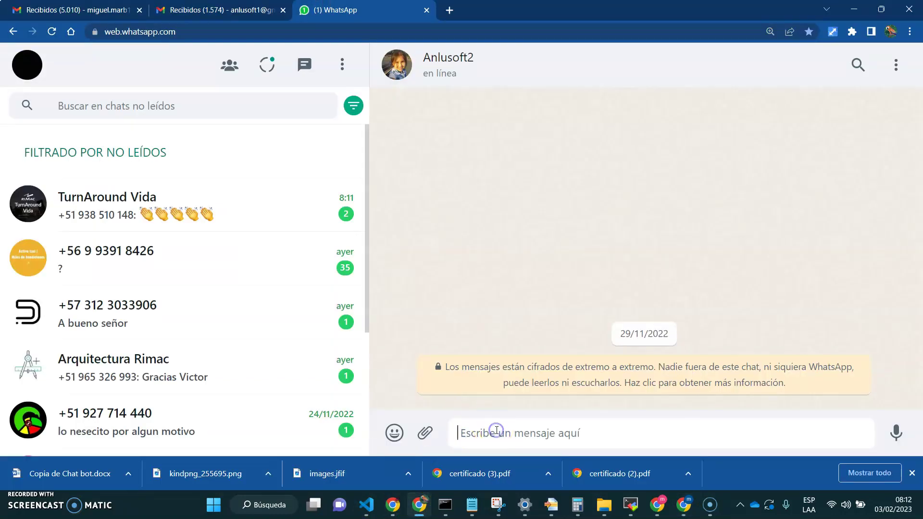
{"action": "type", "text": "hola"}
{"action": "key", "text": "Return"}
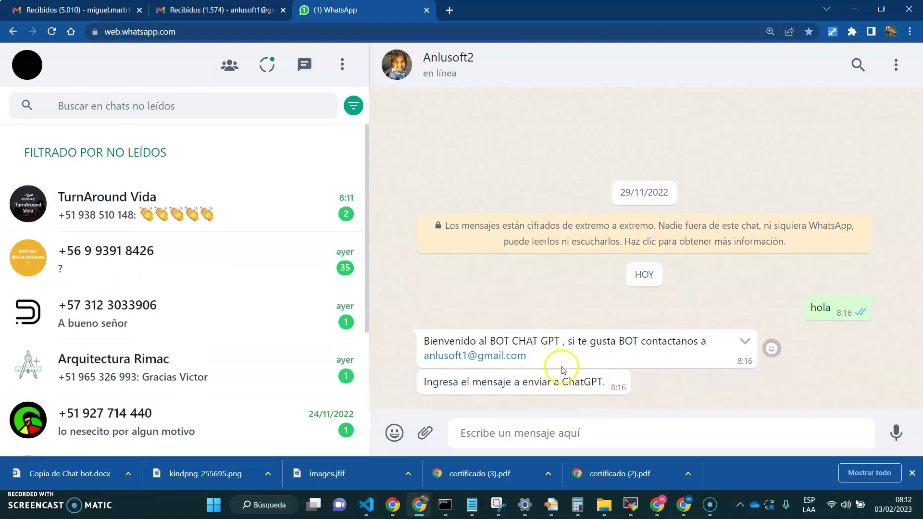
Send the question "capital de francia" to the bot in the Anlusoft2 chat.
{"action": "left_click", "coordinate": [522, 431]}
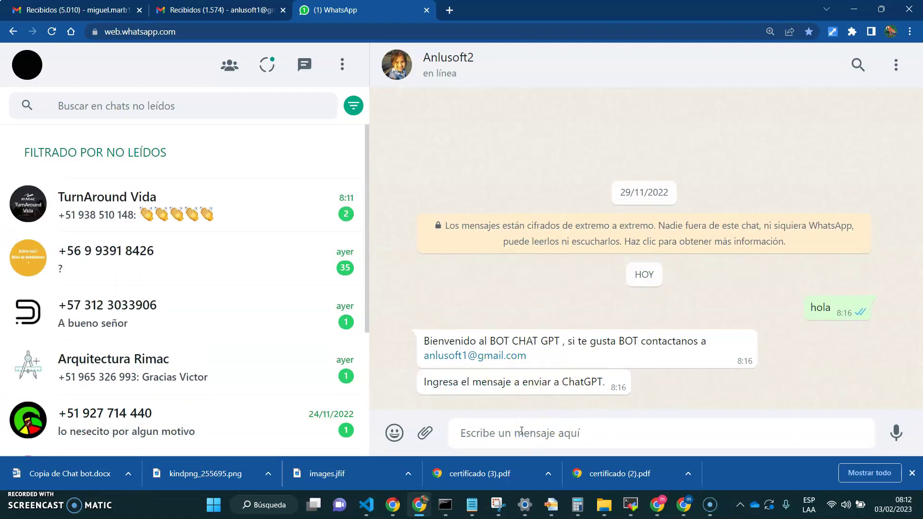
{"action": "type", "text": "capital de"}
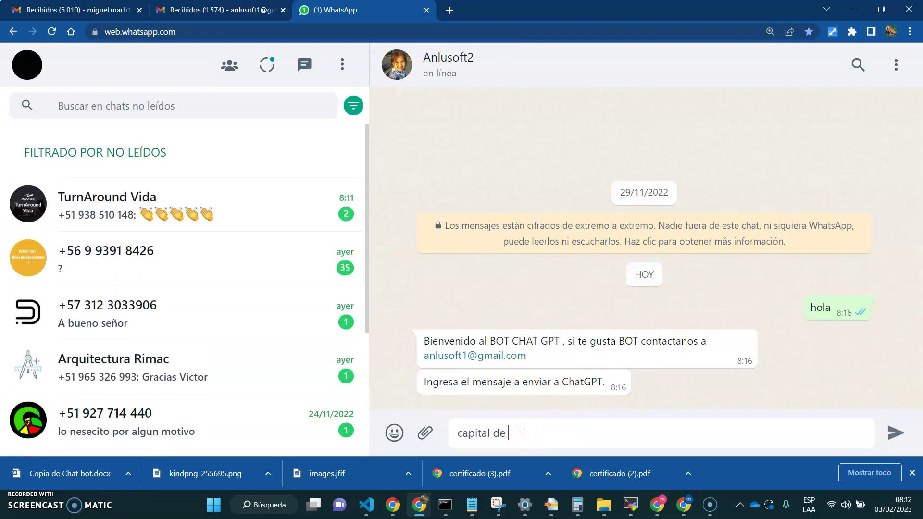
{"action": "type", "text": " francia"}
{"action": "key", "text": "Return"}
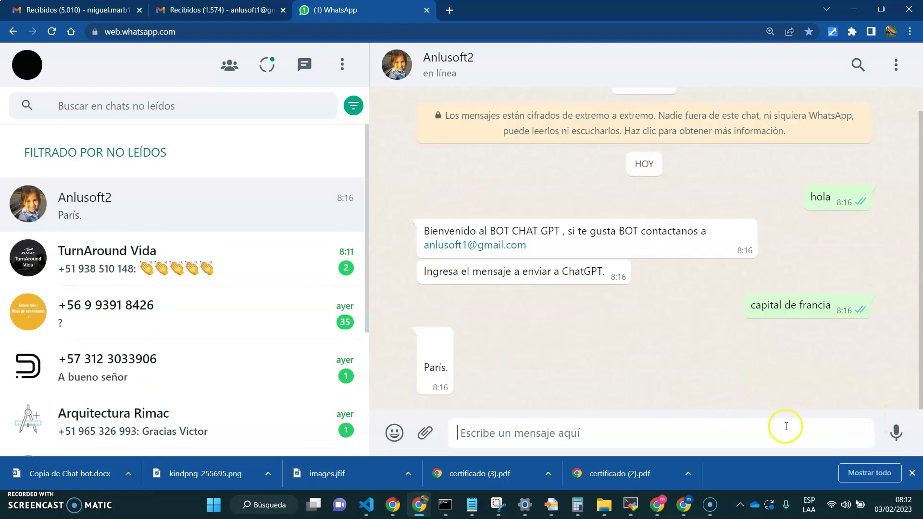
Restart the bot conversation with "hola" and send the question "presidente de mexico".
{"action": "left_click", "coordinate": [528, 425]}
{"action": "type", "text": "hola"}
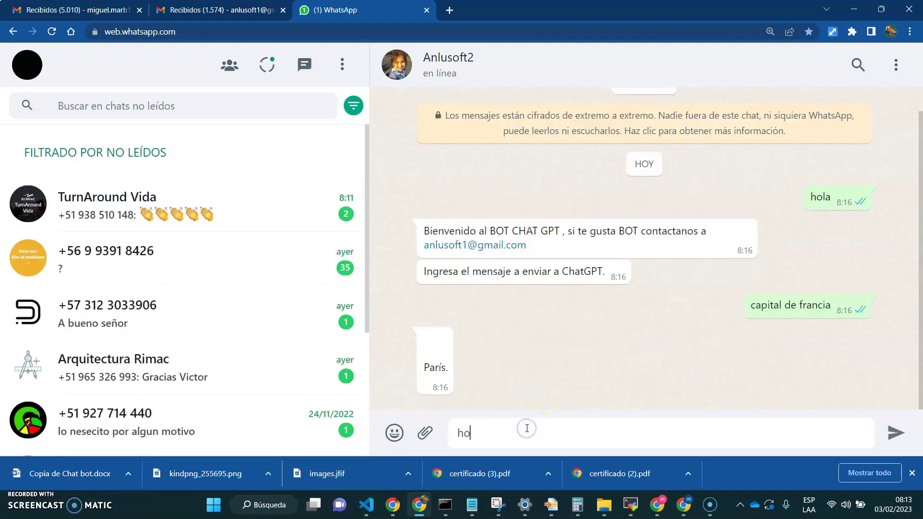
{"action": "key", "text": "Return"}
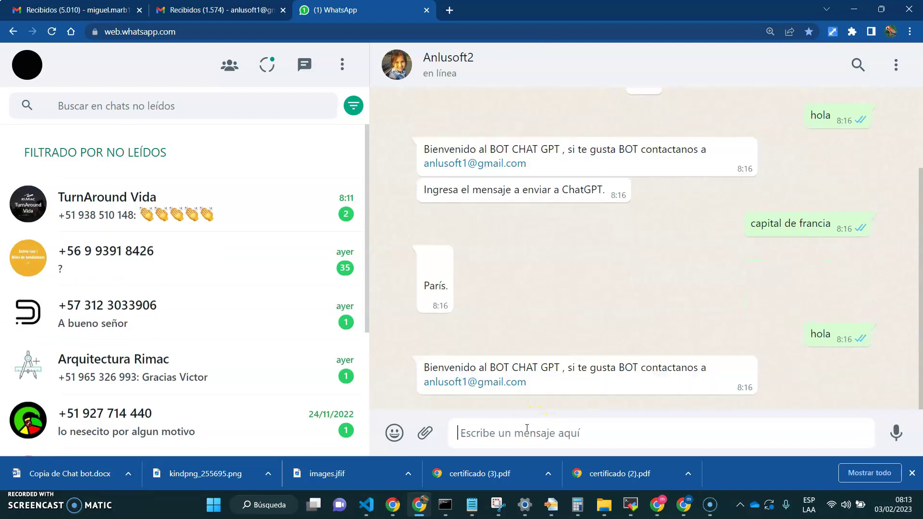
{"action": "type", "text": "presidente de mexico"}
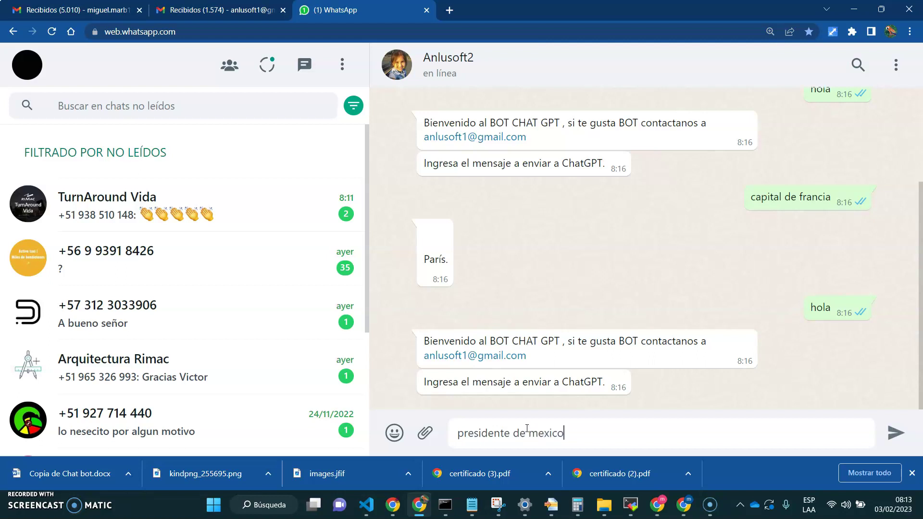
{"action": "key", "text": "Return"}
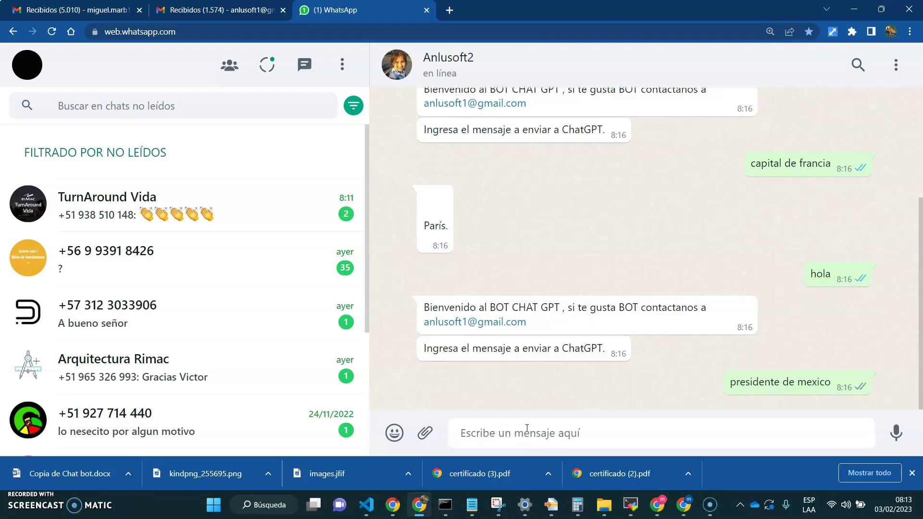
Greet the bot again with "hola" and send the question "en que año fue la independencia de Peru".
{"action": "left_click", "coordinate": [532, 433]}
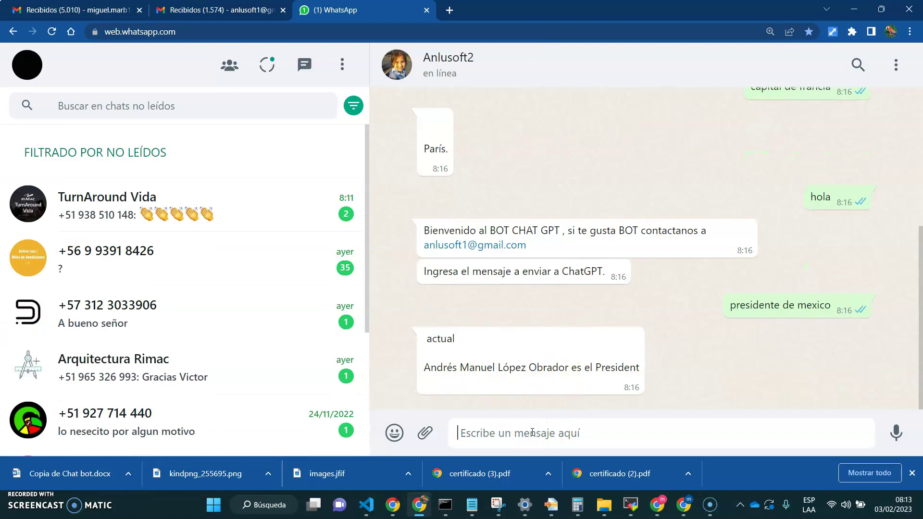
{"action": "type", "text": "hola"}
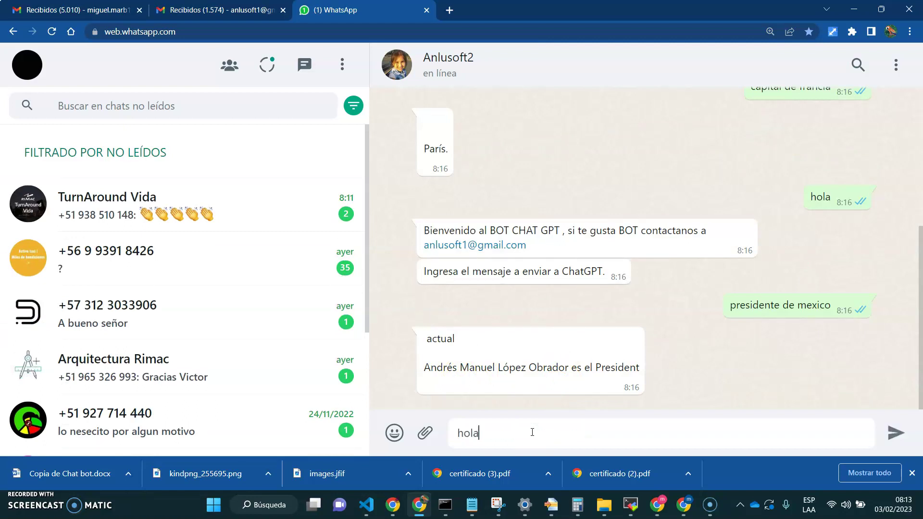
{"action": "key", "text": "Return"}
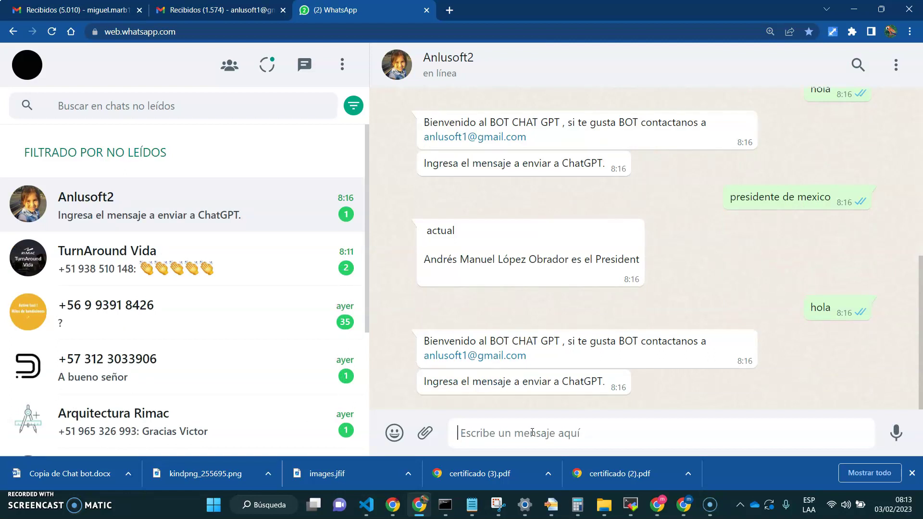
{"action": "type", "text": "en que algo"}
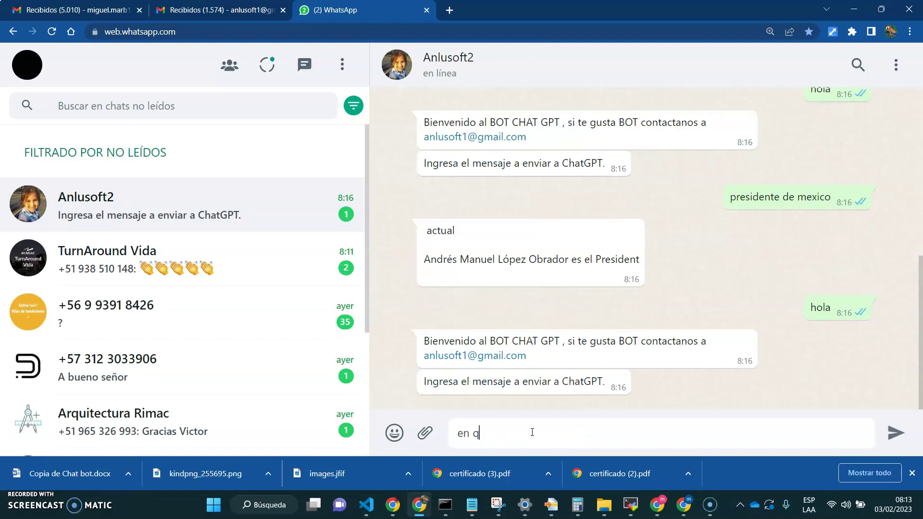
{"action": "key", "text": "BackSpace"}
{"action": "key", "text": "BackSpace"}
{"action": "key", "text": "BackSpace"}
{"action": "type", "text": "ño fue la independeic"}
{"action": "key", "text": "BackSpace"}
{"action": "key", "text": "BackSpace"}
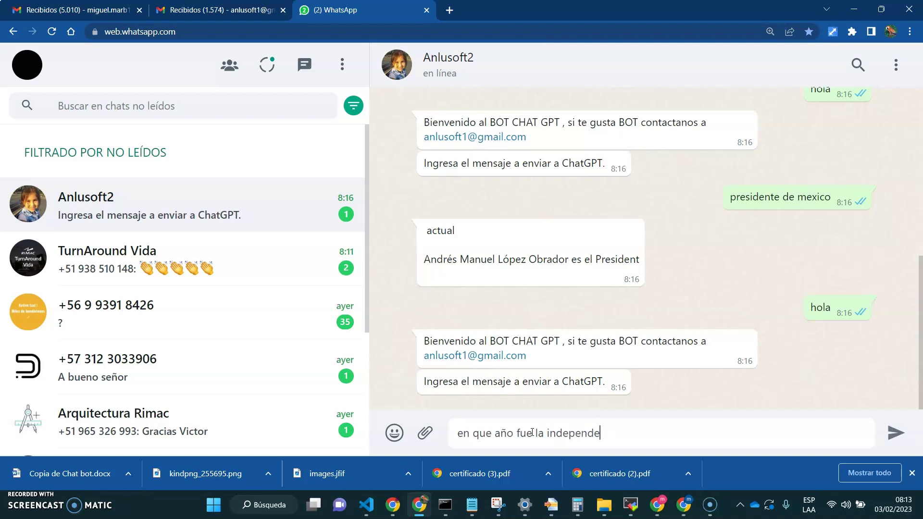
{"action": "type", "text": "ncia de Peru"}
{"action": "key", "text": "Return"}
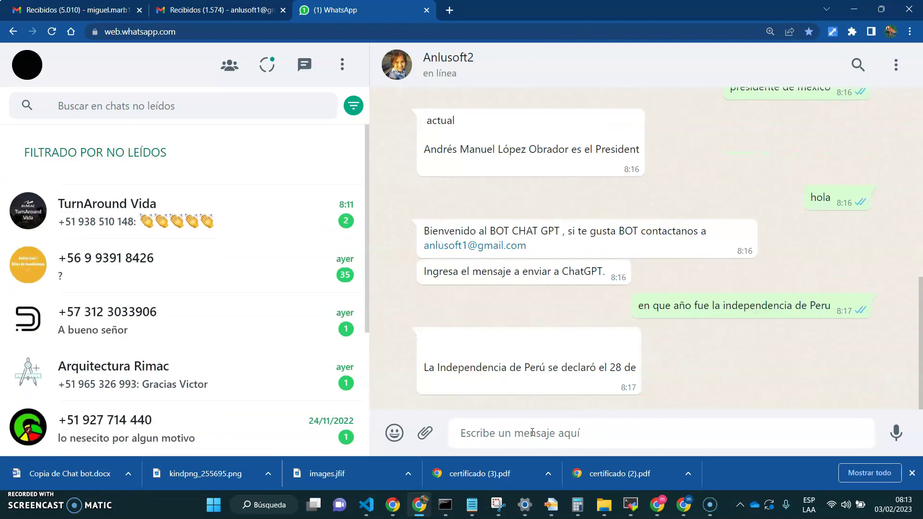
{"action": "left_click_drag", "start_coordinate": [579, 369], "coordinate": [619, 387]}
{"action": "left_click", "coordinate": [553, 429]}
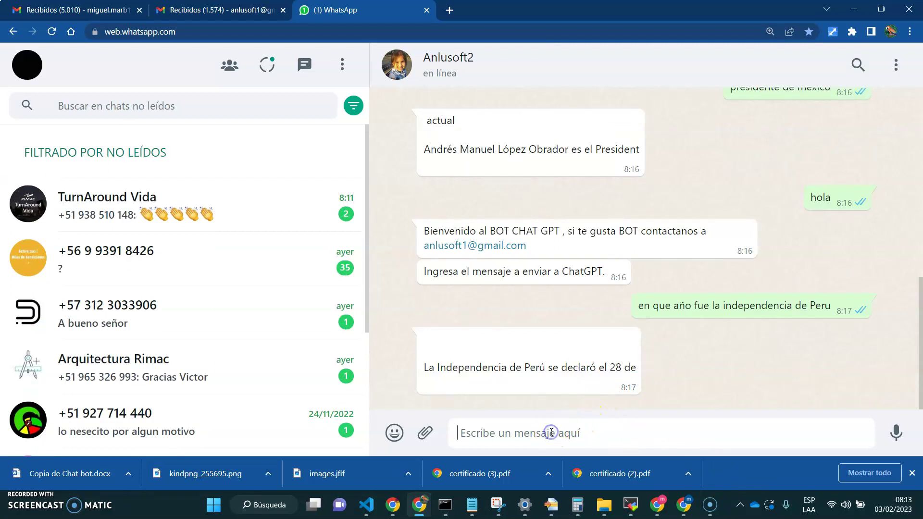